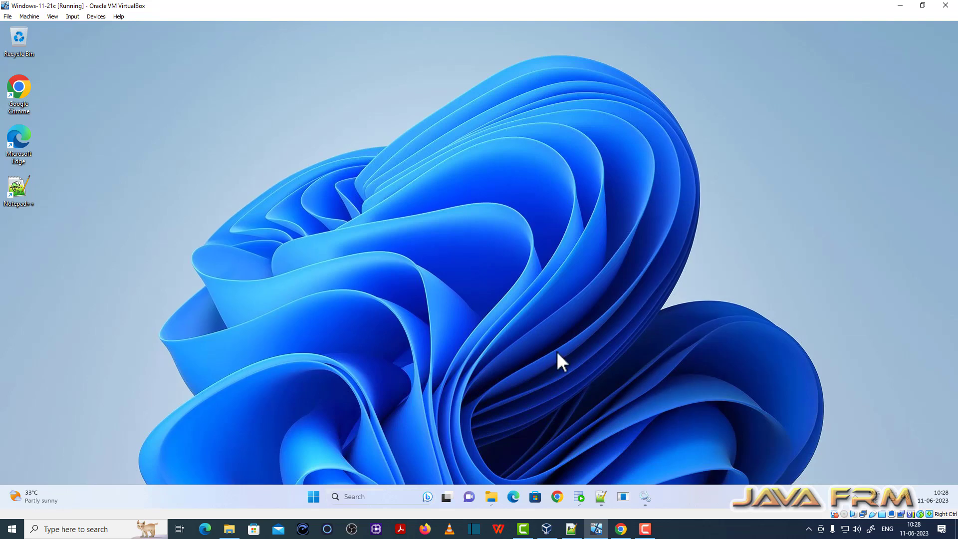
click(491, 496)
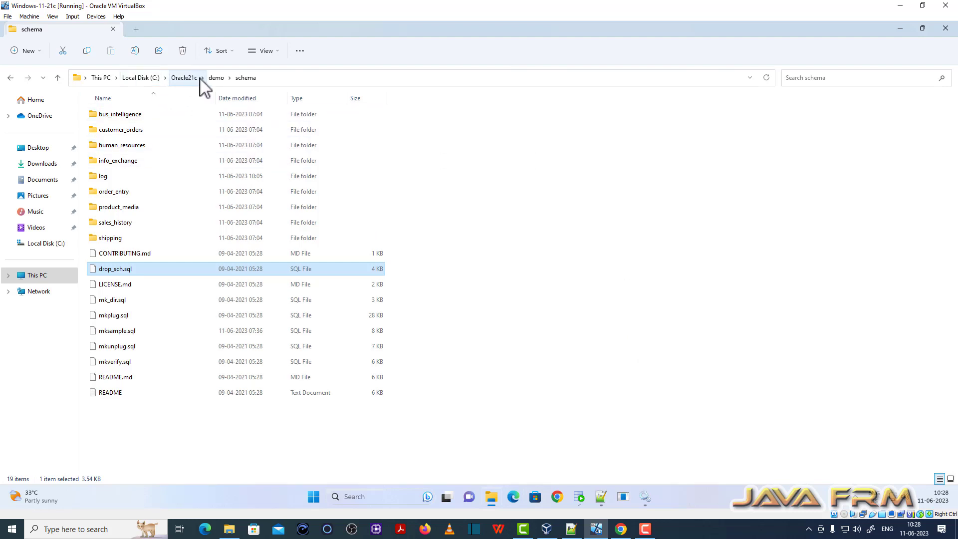
click(269, 79)
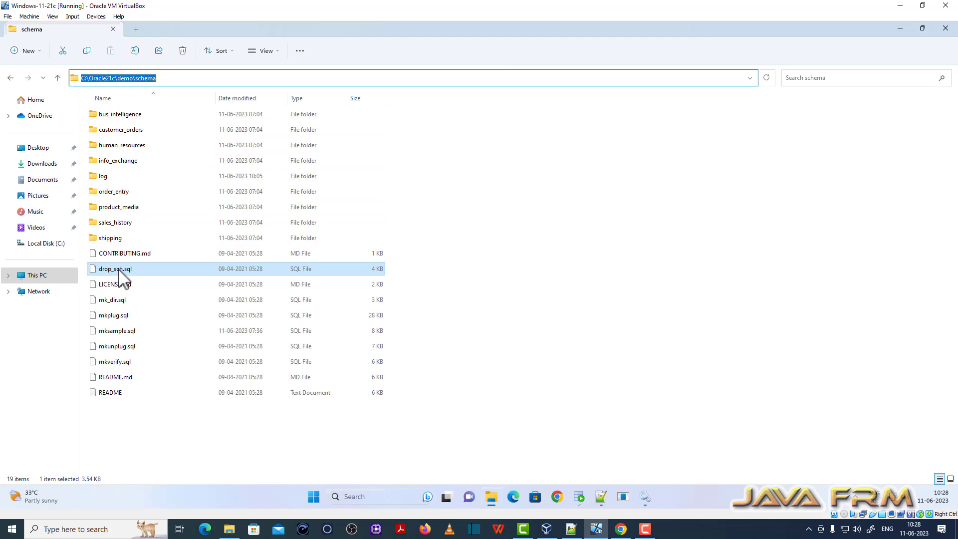
click(126, 335)
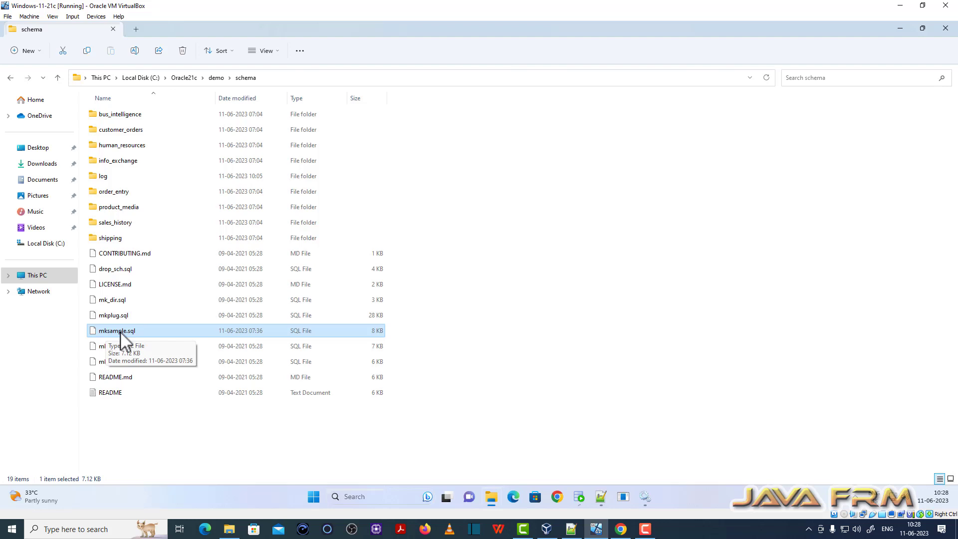
Step: Open mksample.sql in Notepad++ and highlight the human_resources script path on line 157
right_click(120, 332)
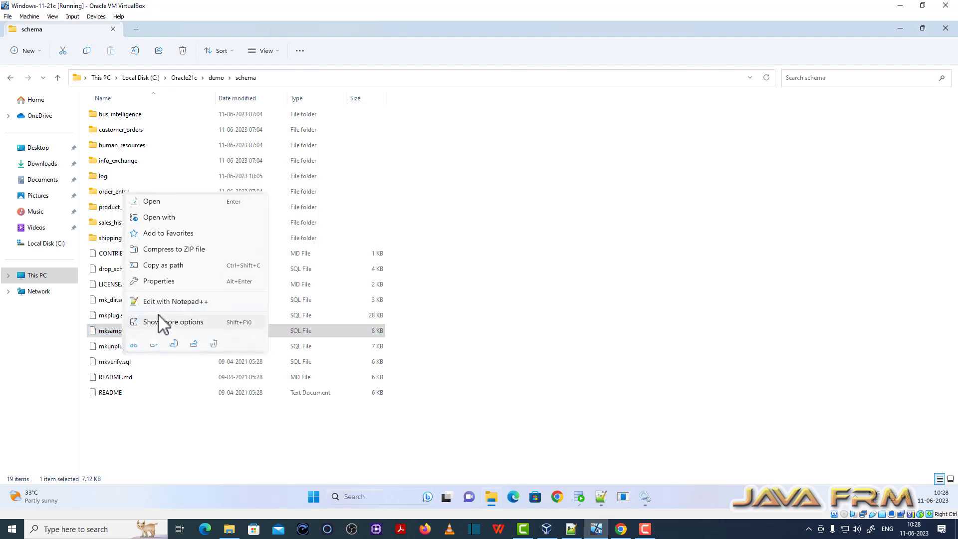
click(175, 303)
scroll(263, 330, down, 10)
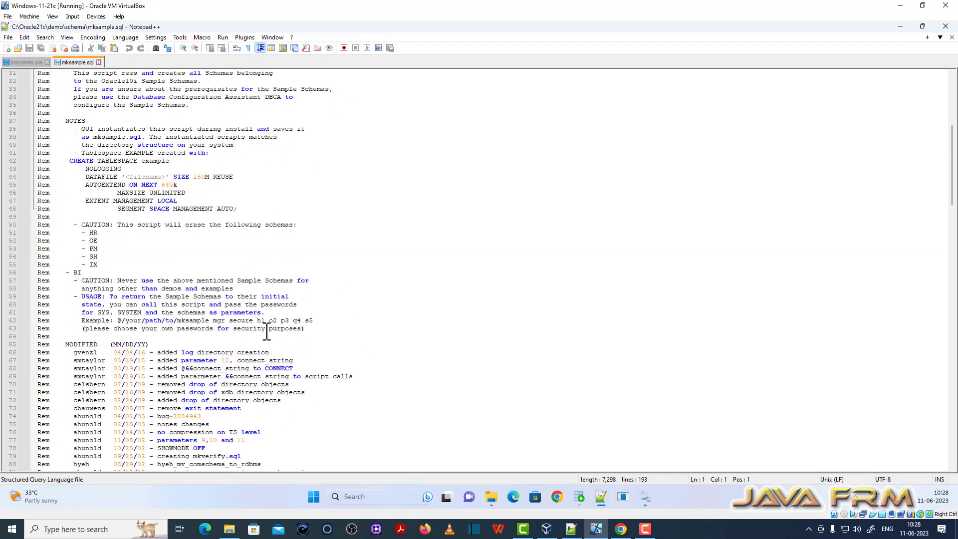
scroll(265, 332, down, 11)
scroll(265, 332, down, 11)
scroll(269, 328, down, 13)
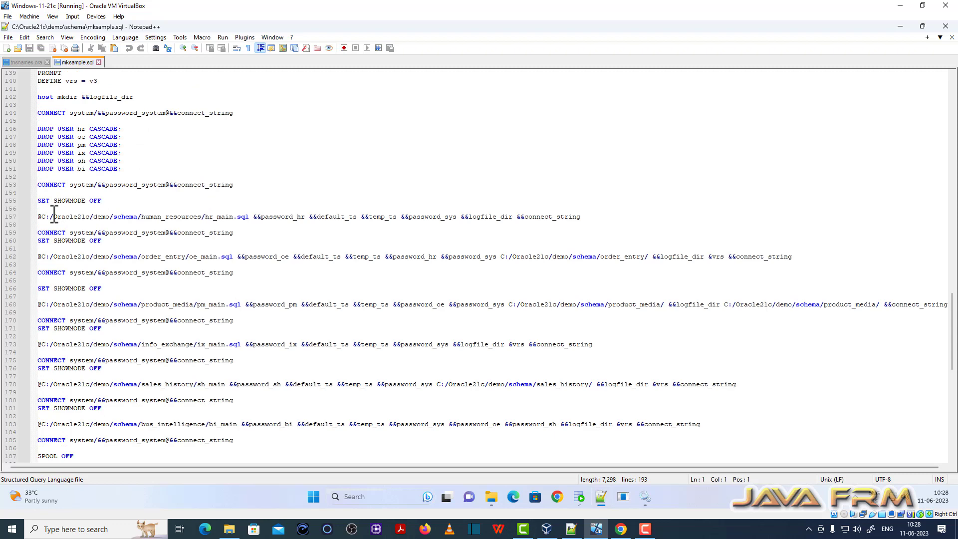
drag(39, 216, 212, 219)
scroll(214, 314, down, 11)
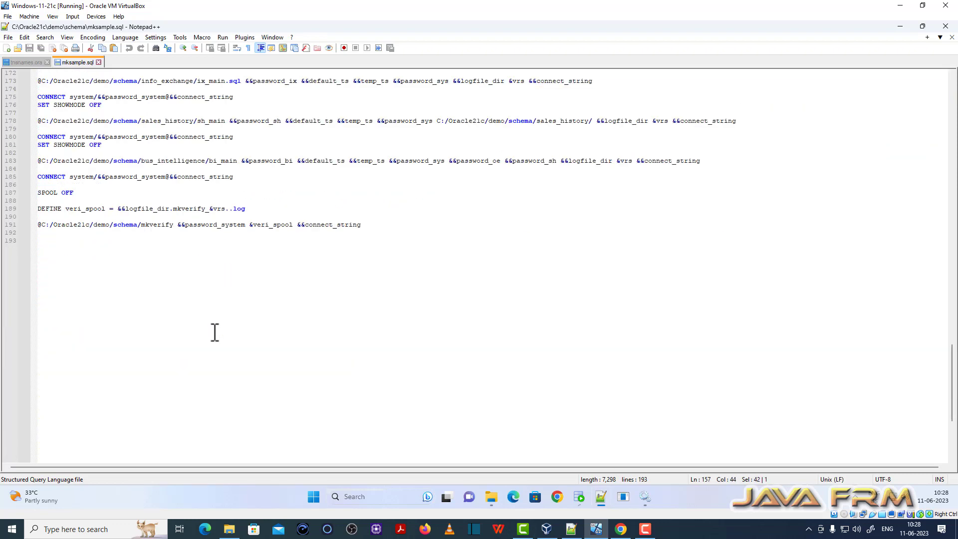
scroll(215, 332, up, 4)
scroll(247, 337, up, 4)
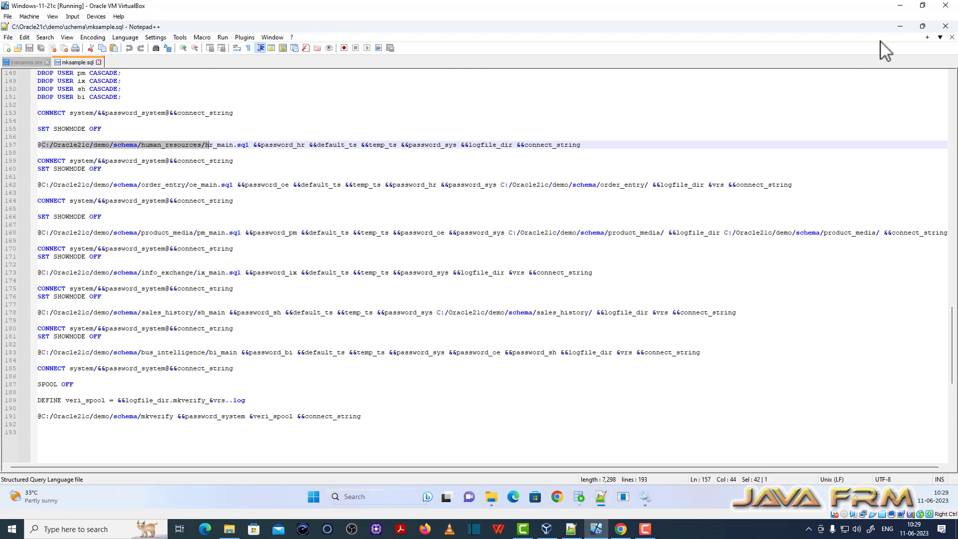
Step: In File Explorer, open the human_resources folder and right-click hr_main.sql
click(490, 498)
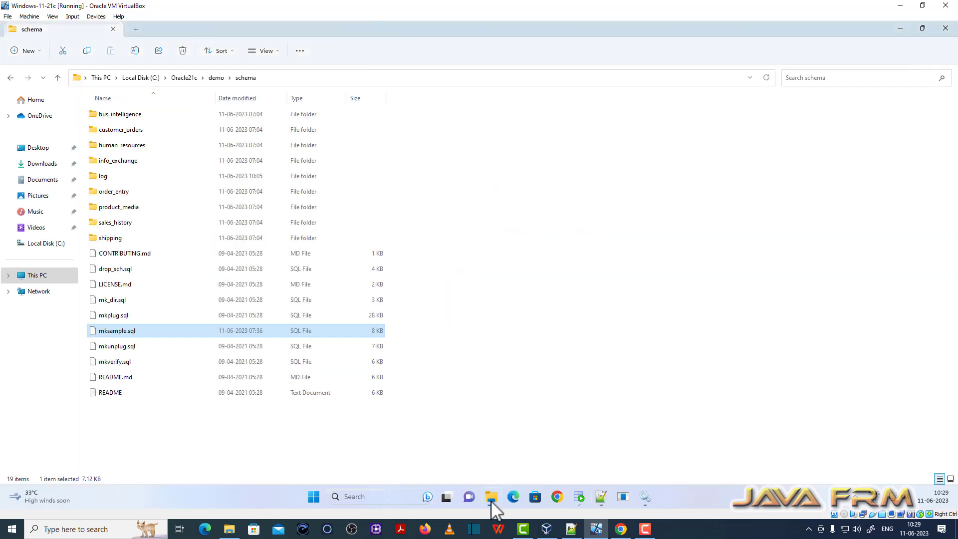
double_click(135, 149)
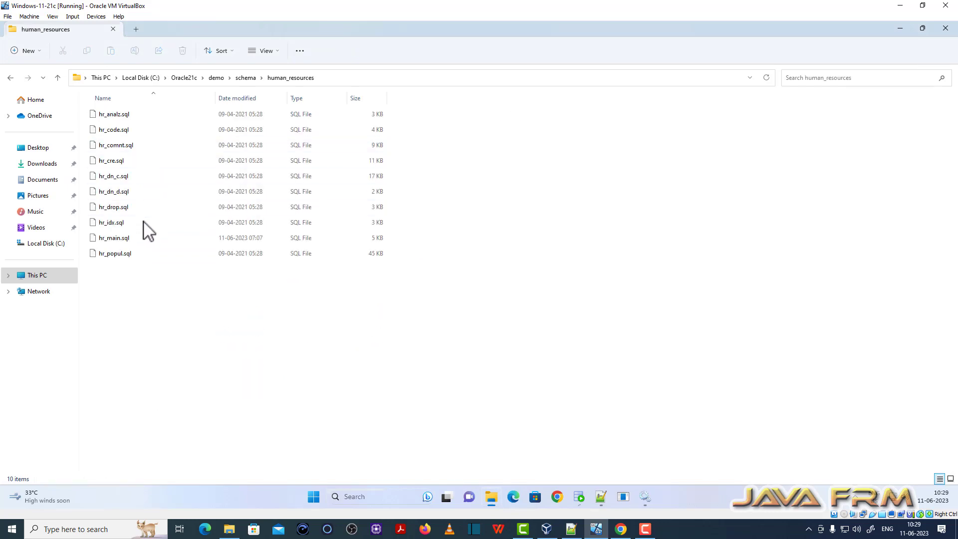
click(121, 241)
right_click(120, 241)
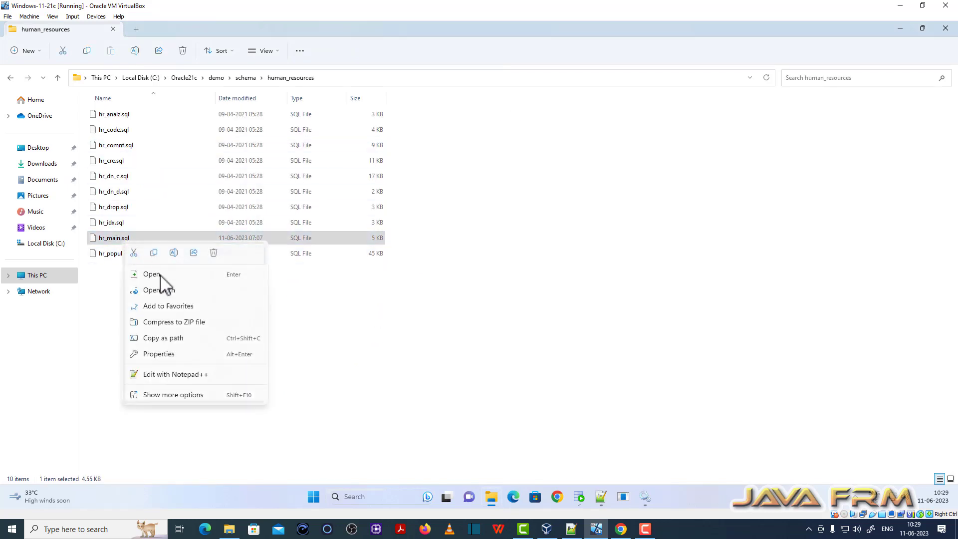
Step: Open hr_main.sql in Notepad++, highlight the @C:/ prefix on line 130, then minimize the editor
click(195, 377)
scroll(195, 343, down, 6)
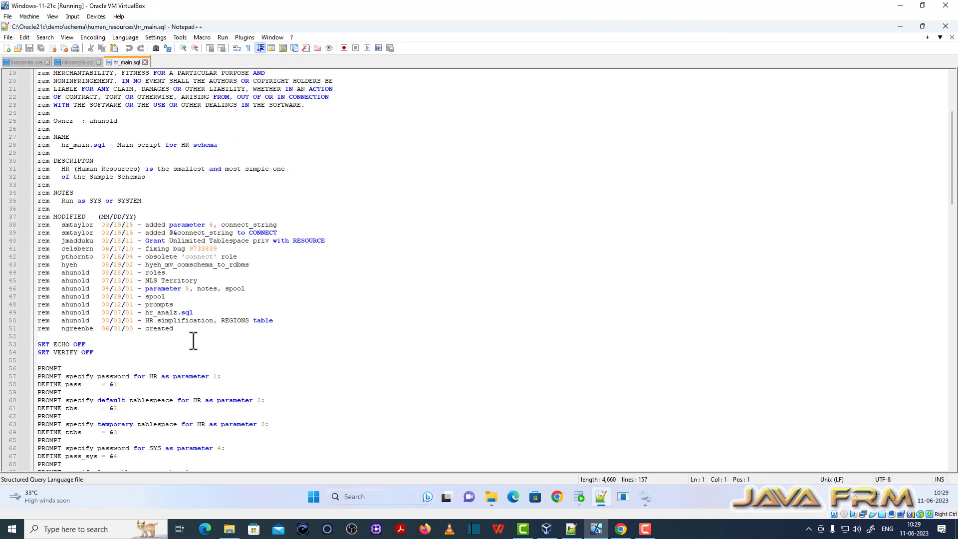
scroll(202, 343, down, 13)
scroll(207, 343, down, 15)
drag(54, 288, 58, 280)
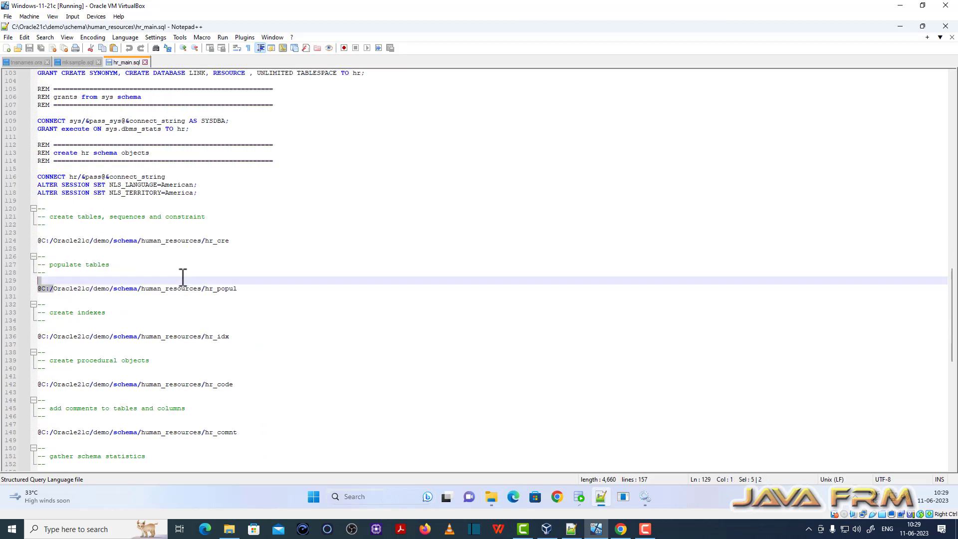
click(898, 27)
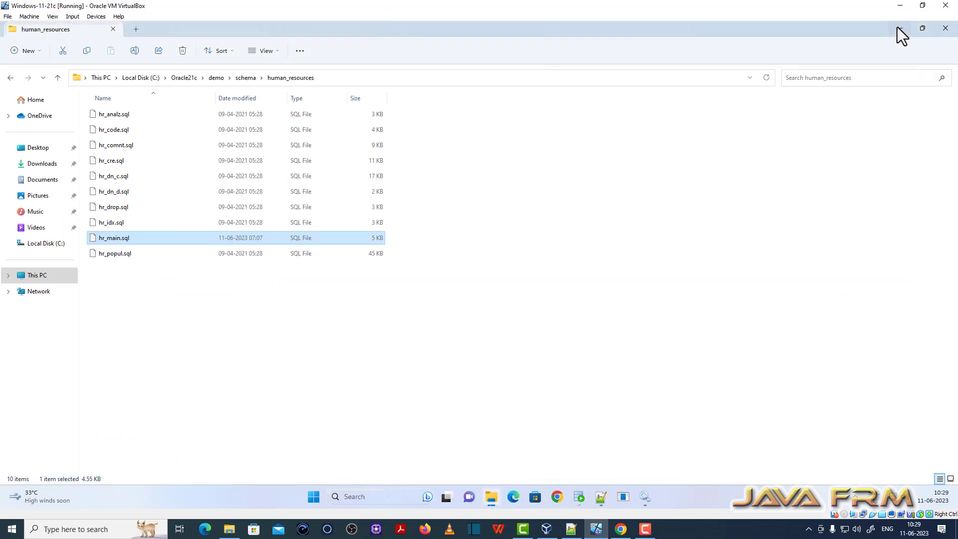
Step: Go up to the demo folder via the breadcrumb, then reopen the schema folder
click(245, 78)
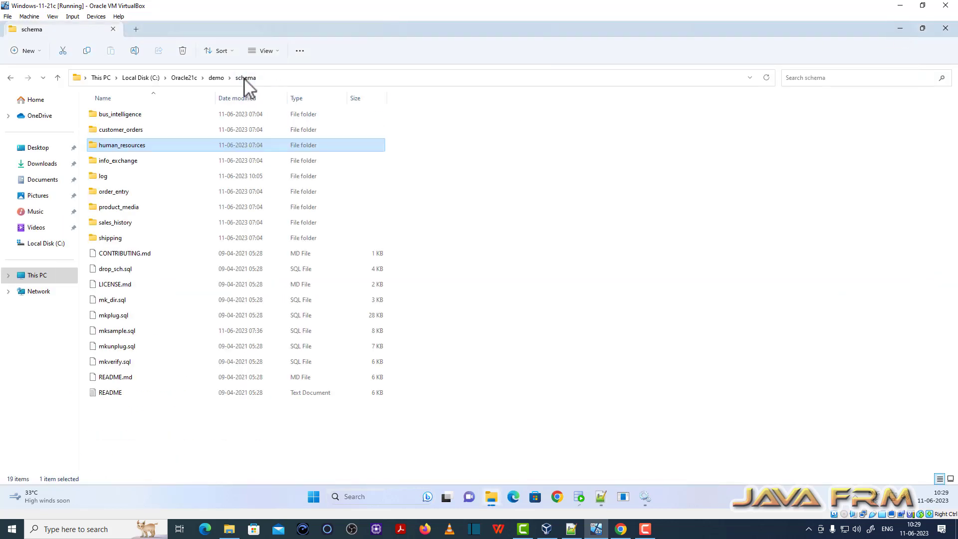
click(217, 78)
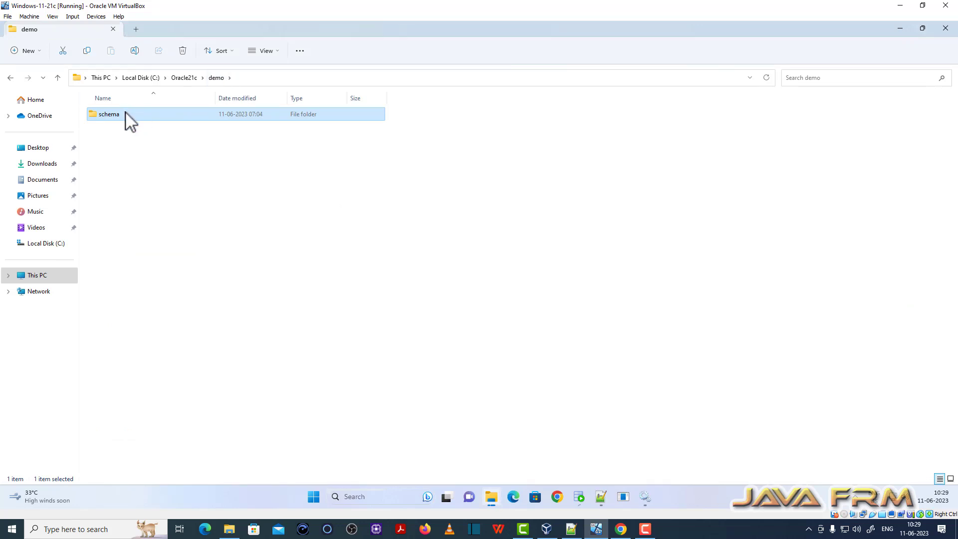
double_click(124, 118)
click(120, 196)
click(133, 160)
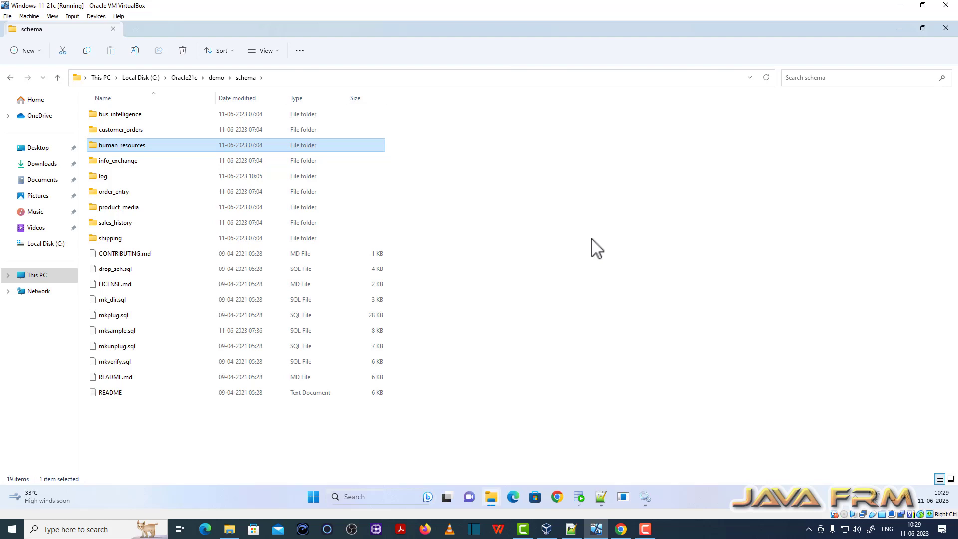
Step: Show the schema folder's full path as text in the address bar, then dismiss its menu
click(202, 79)
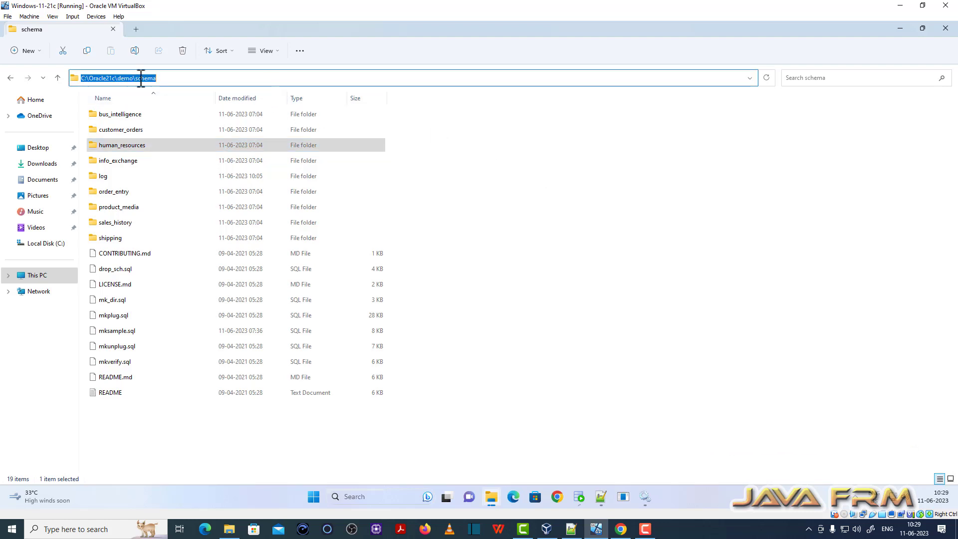
right_click(140, 79)
click(188, 110)
click(584, 222)
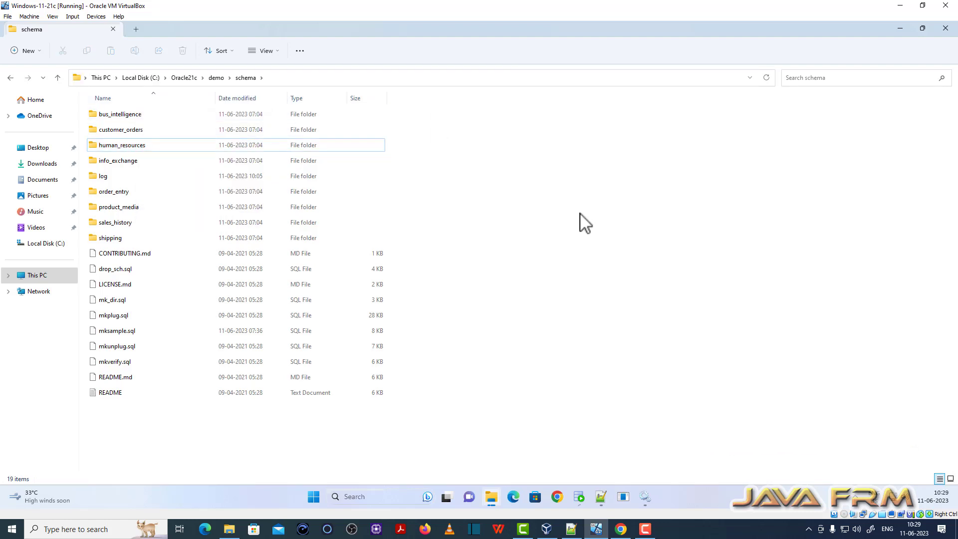
Step: Log in to SQL*Plus as sys as sysdba, confirm ORCLPDB is read-write via show pdbs, then close
click(622, 496)
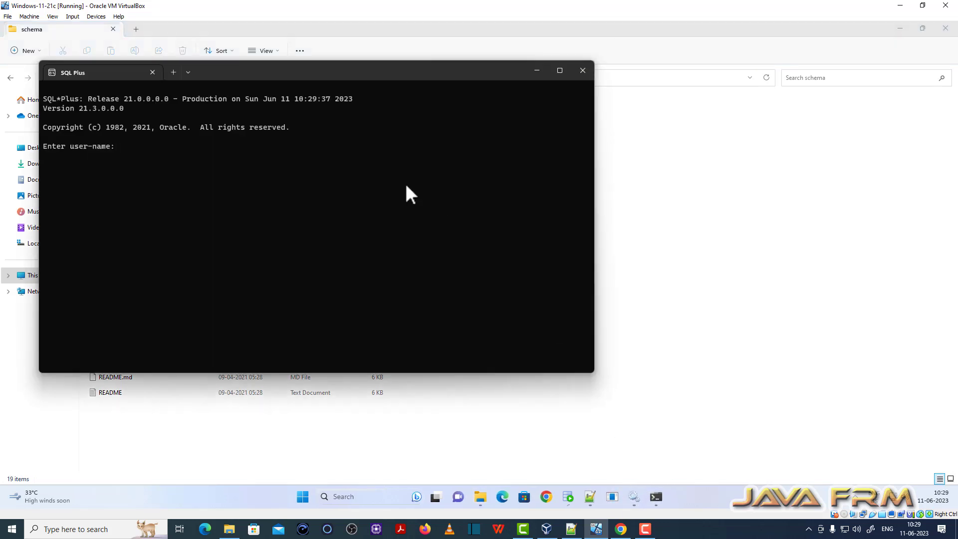
click(561, 71)
text(sy)
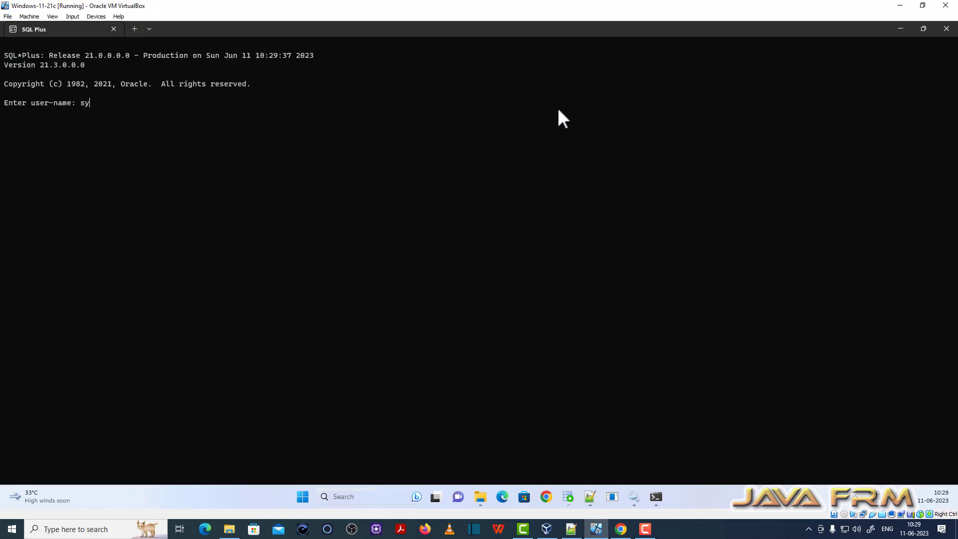
text(s as sysdba)
key(Return)
key(Return)
text(sh)
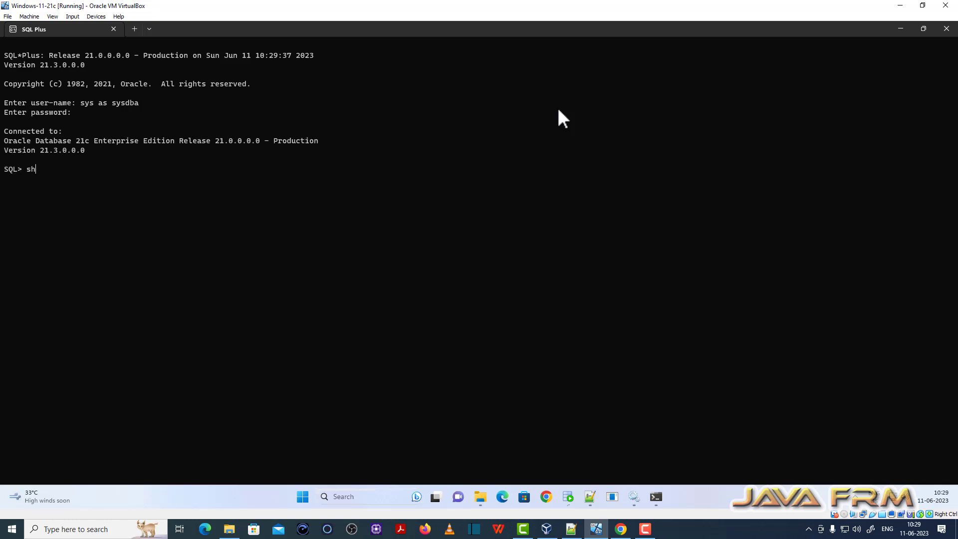
text(ow pdbs;)
key(Return)
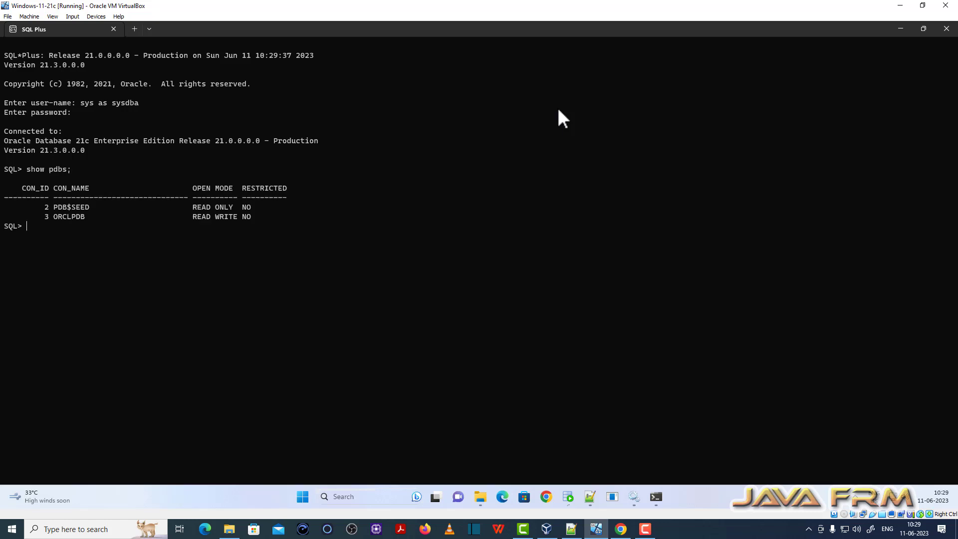
click(114, 29)
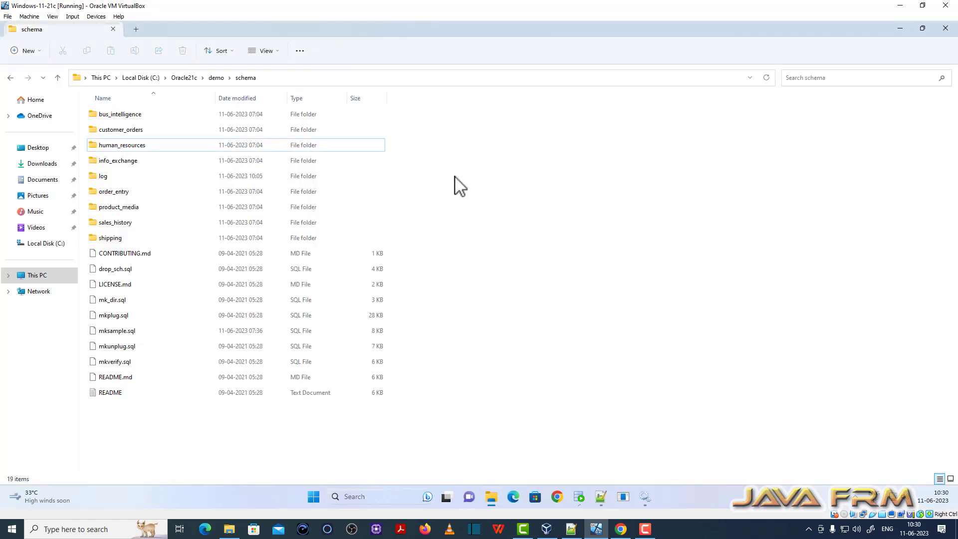
Step: Connect a new maximized SQL*Plus console as sys@orclpdb as sysdba
click(623, 495)
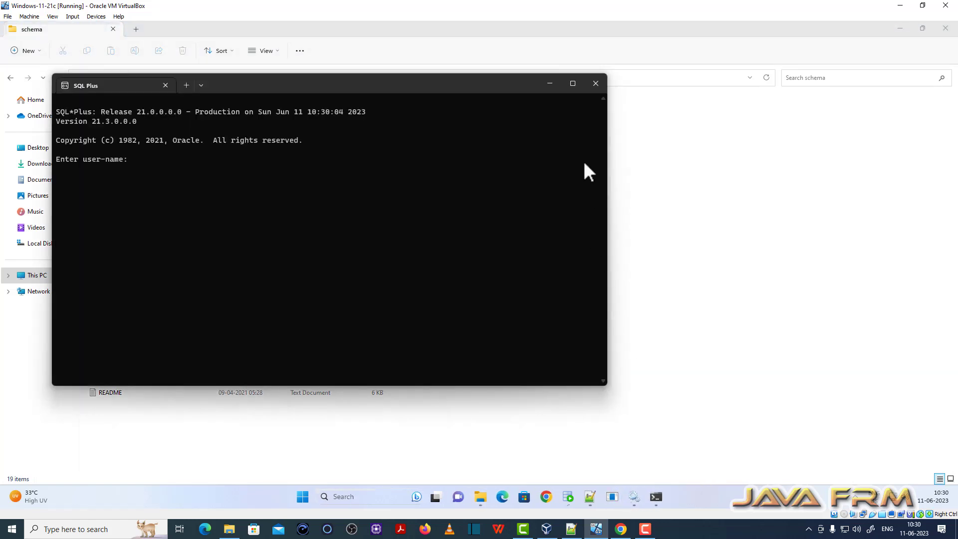
click(572, 83)
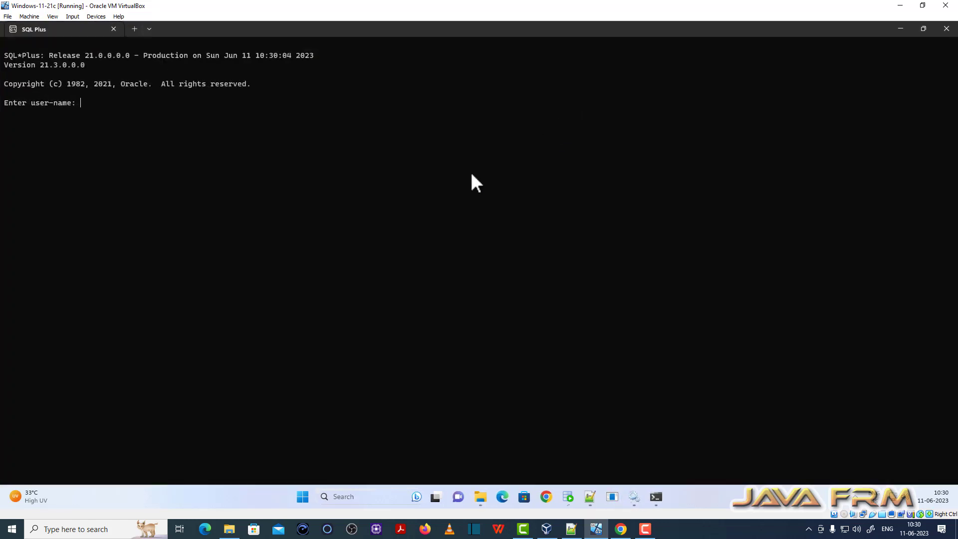
text(sy)
text(s@or)
text(clpdb a)
text(s sysdba)
key(Return)
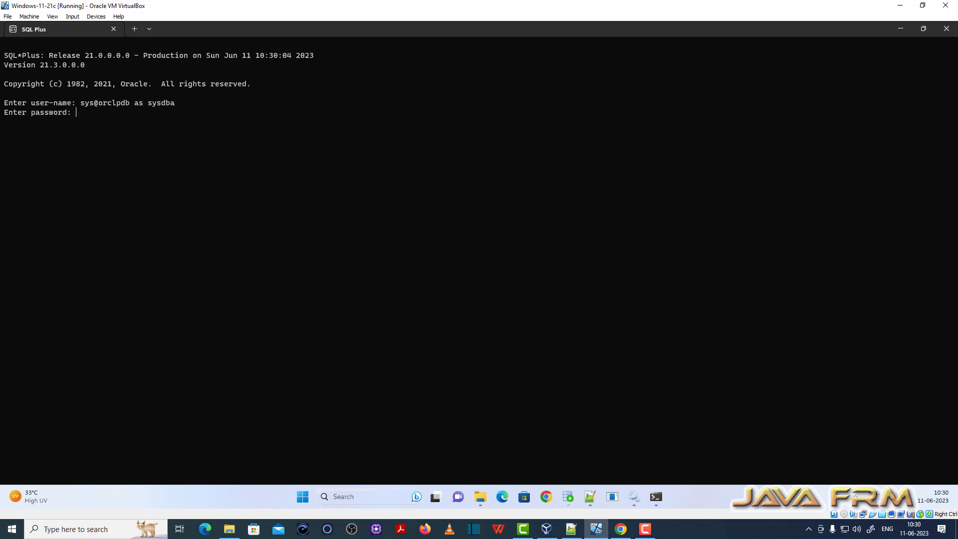
key(Return)
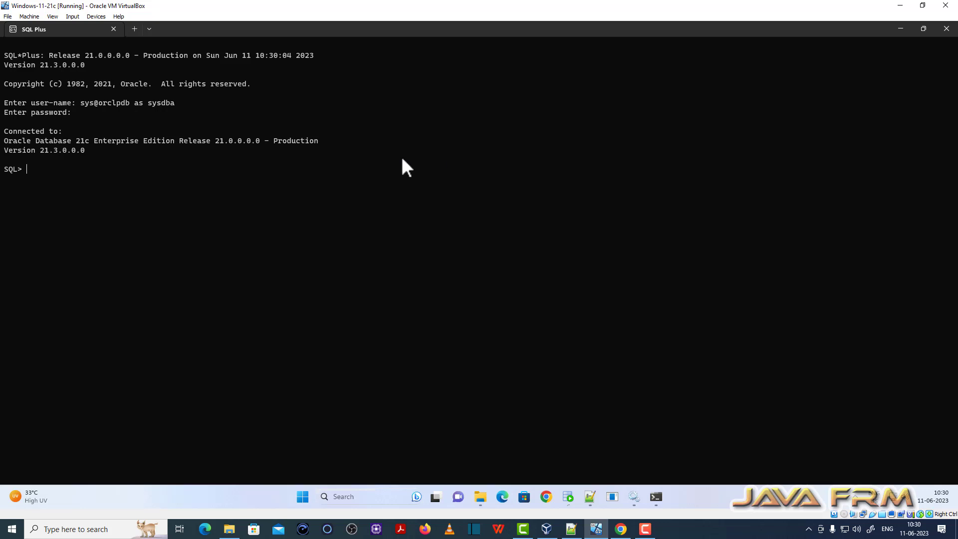
text(@)
click(481, 497)
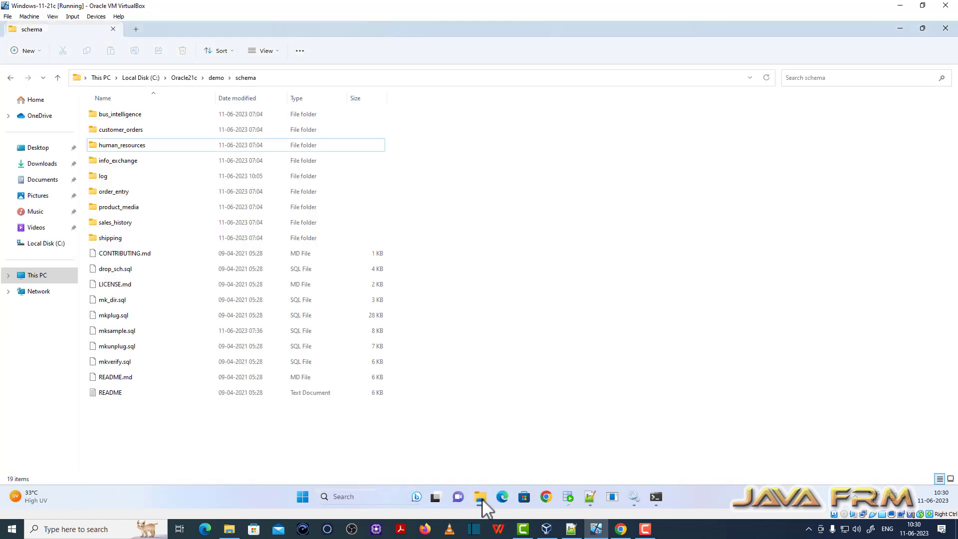
click(271, 78)
right_click(153, 81)
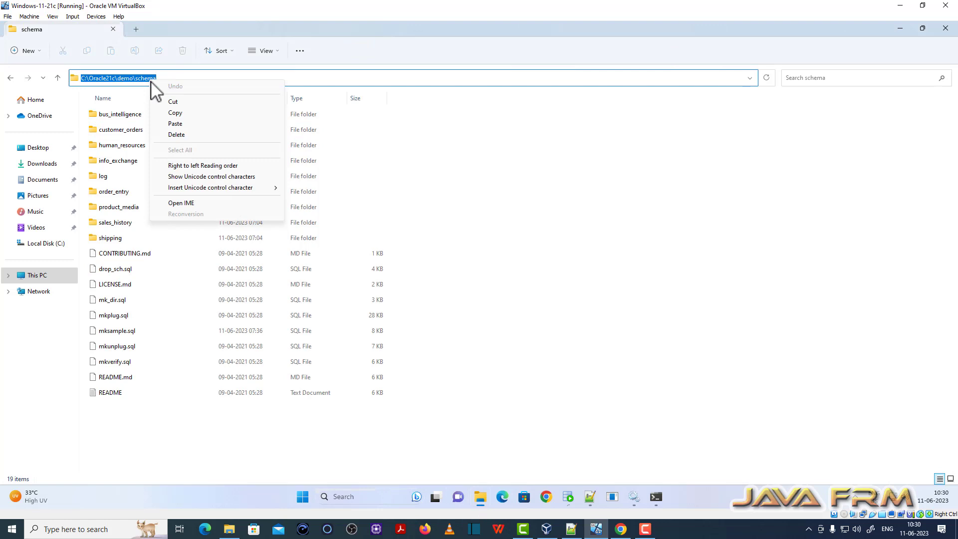
click(188, 113)
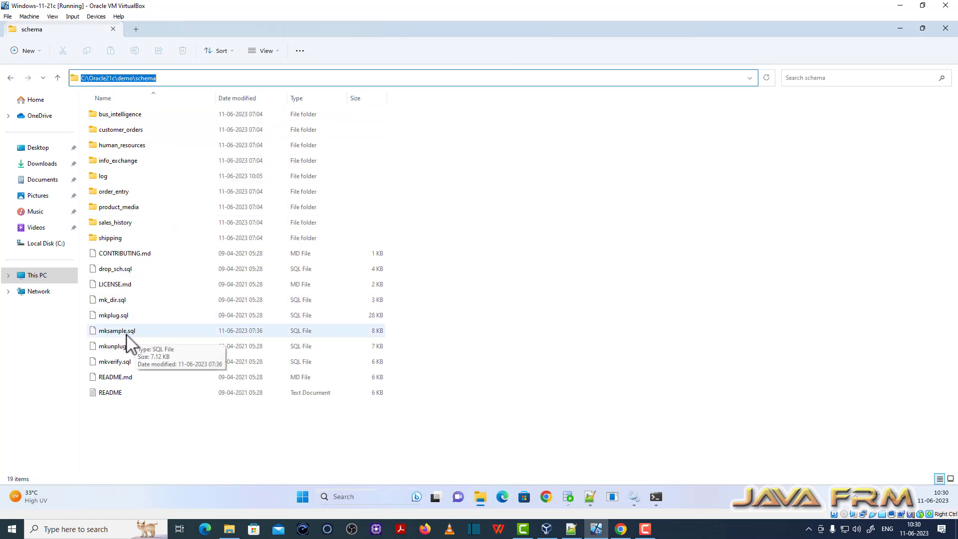
click(655, 500)
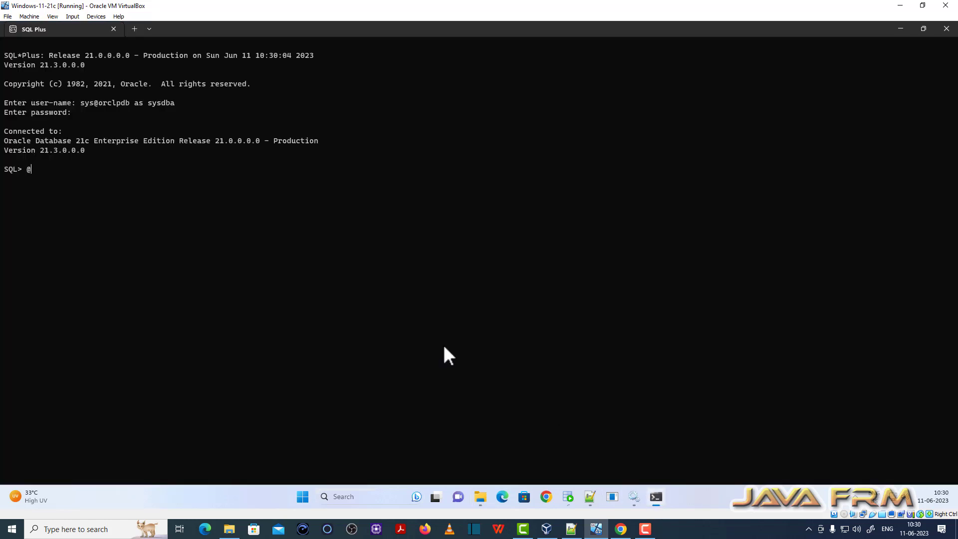
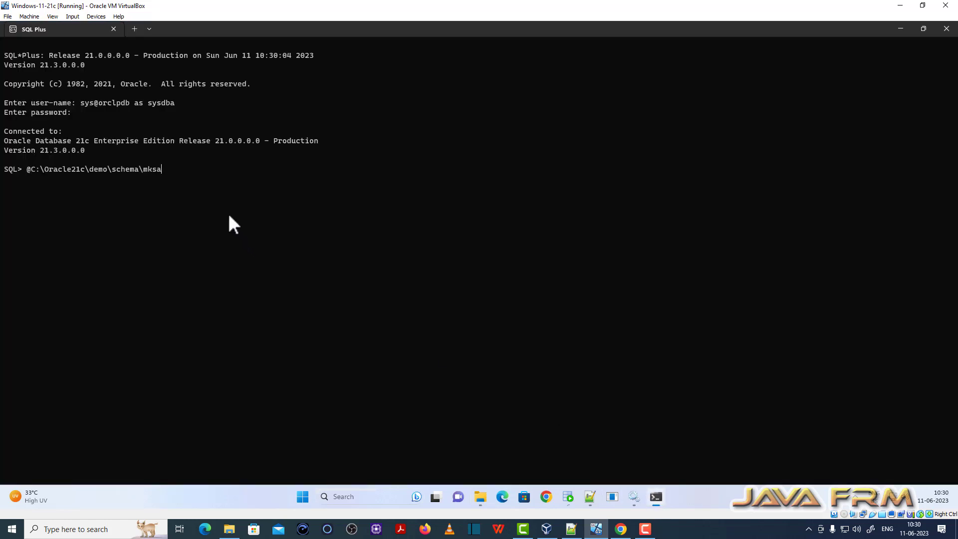
key(Return)
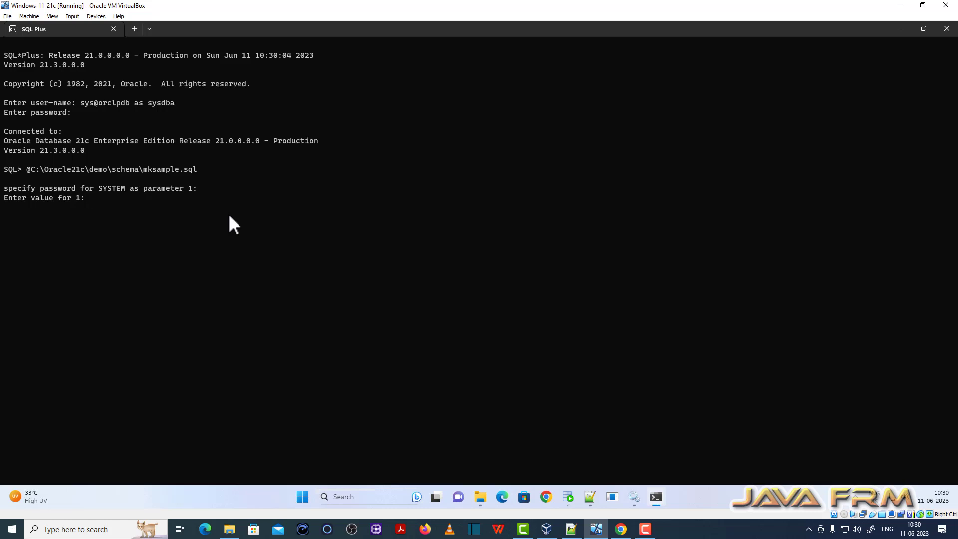
key(Return)
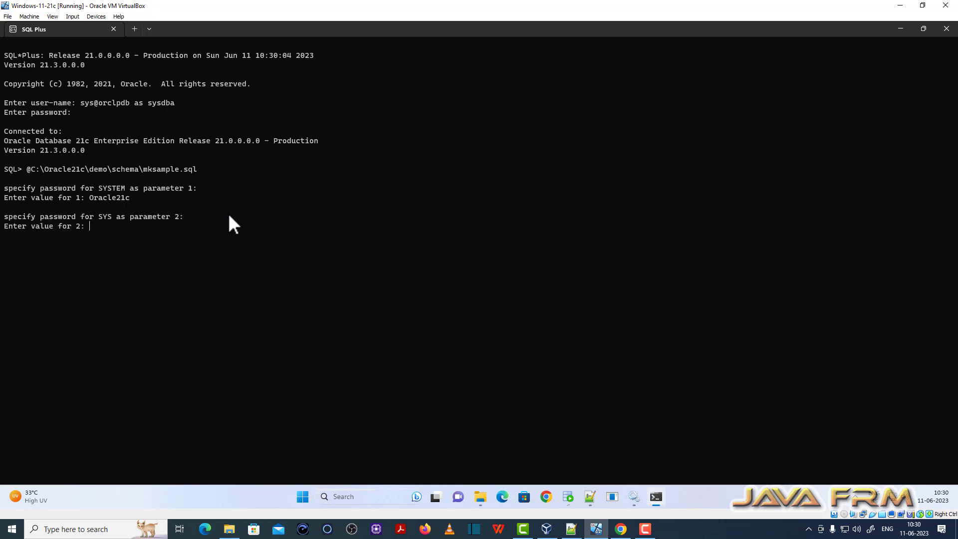
key(Return)
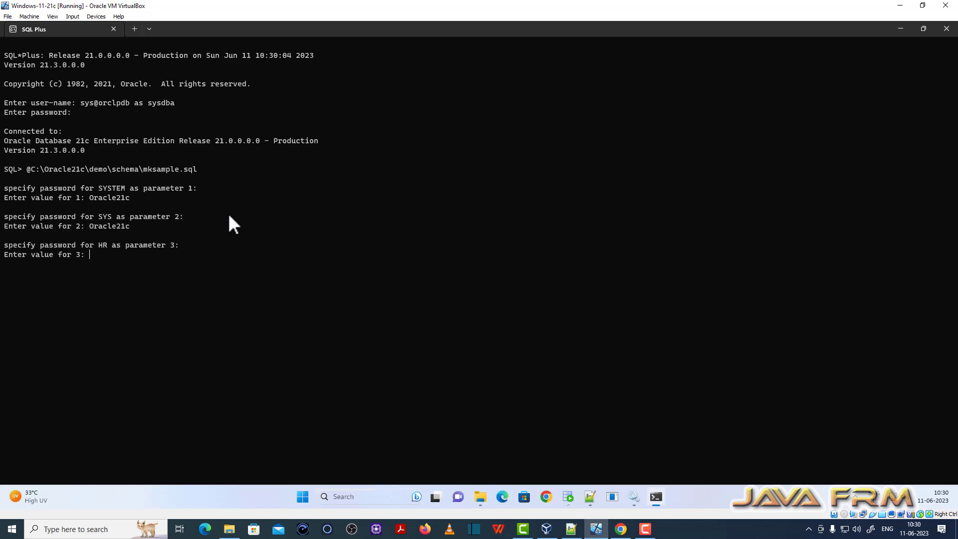
key(Return)
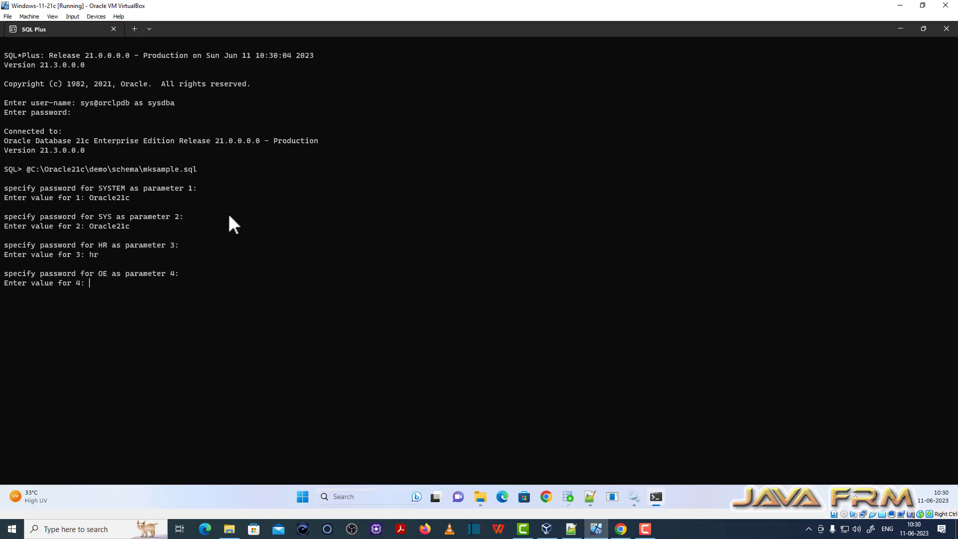
key(Return)
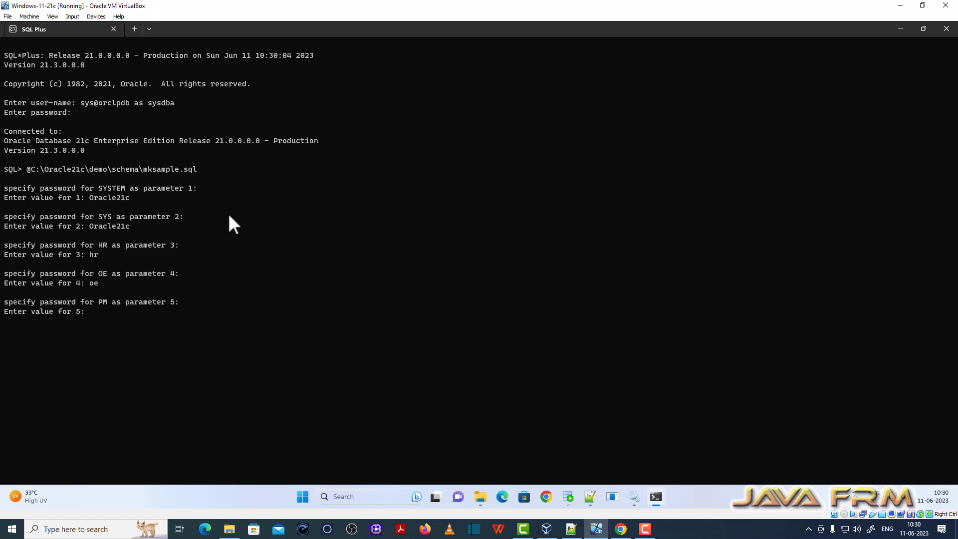
key(Return)
key(Return)
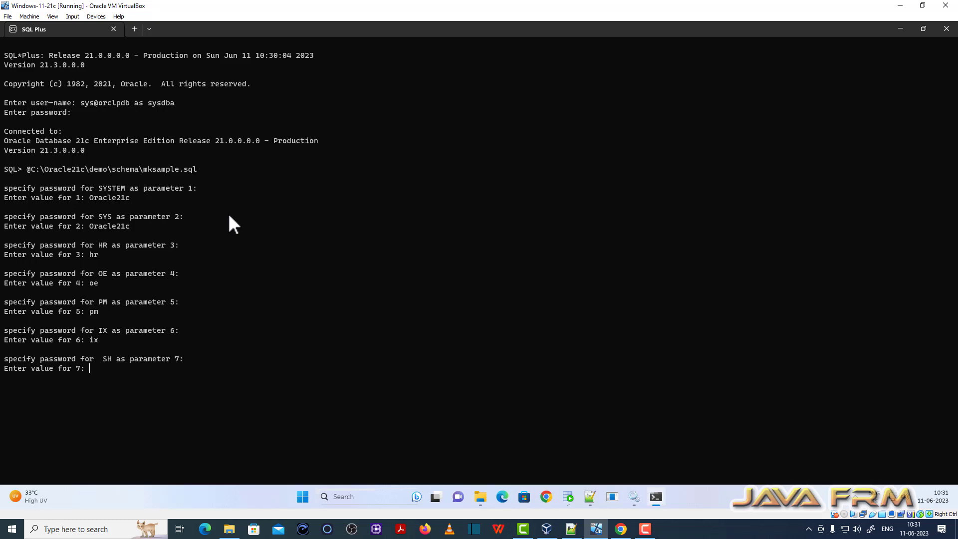
key(Return)
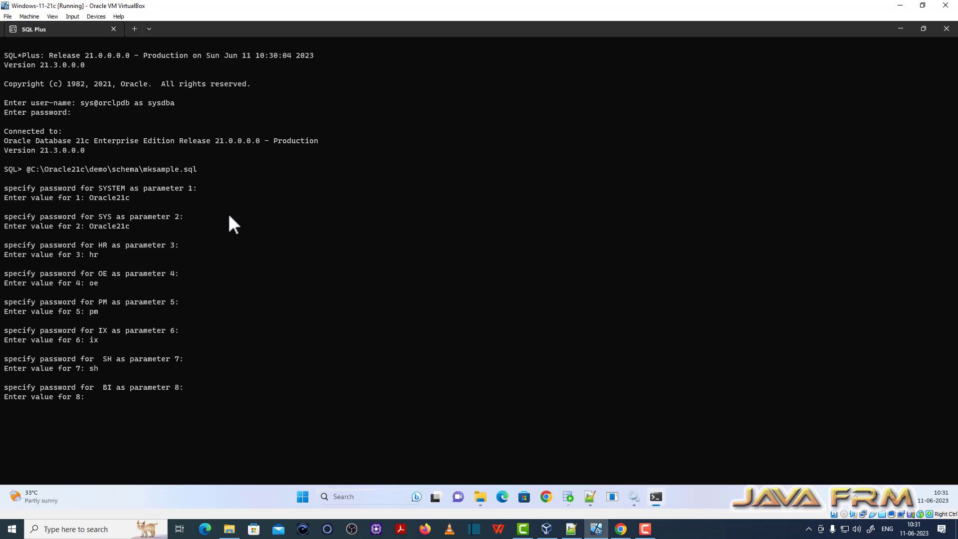
key(Return)
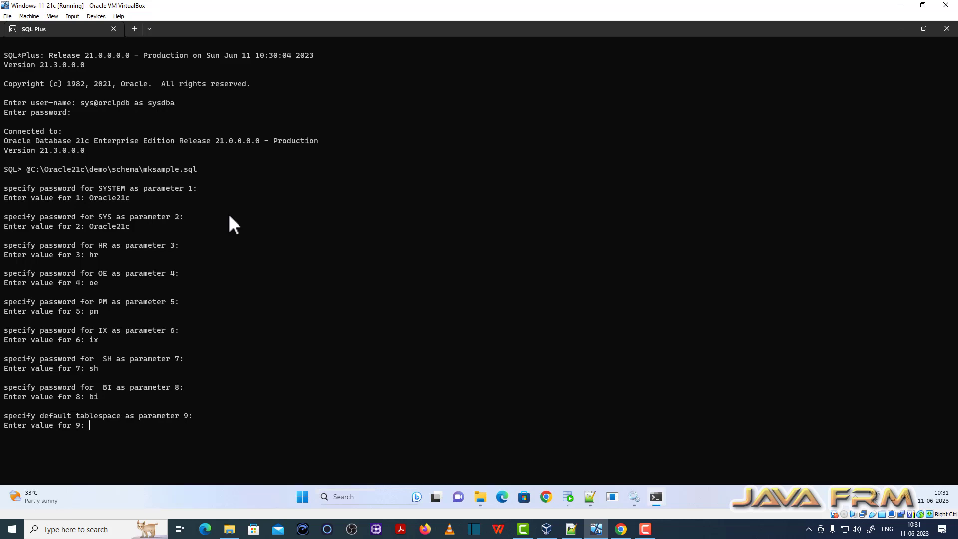
key(Return)
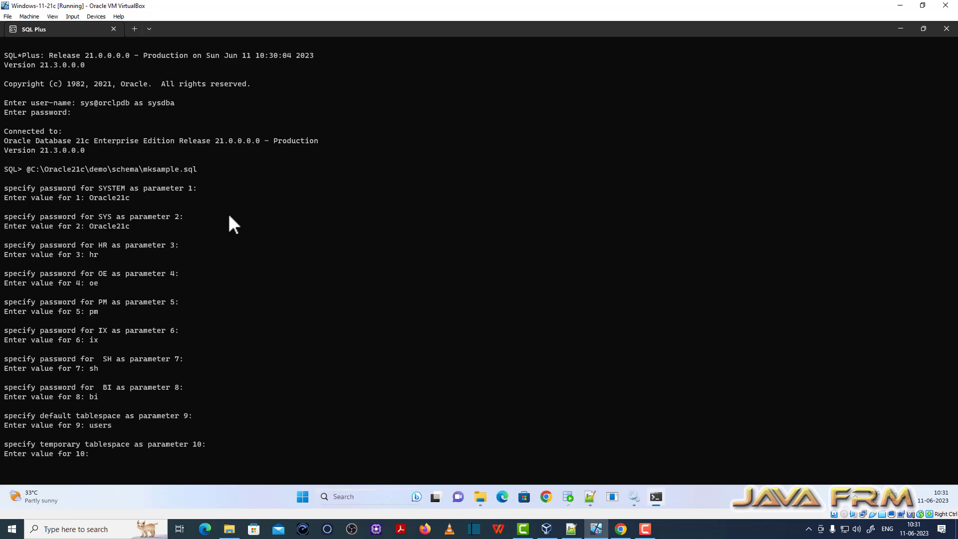
key(Return)
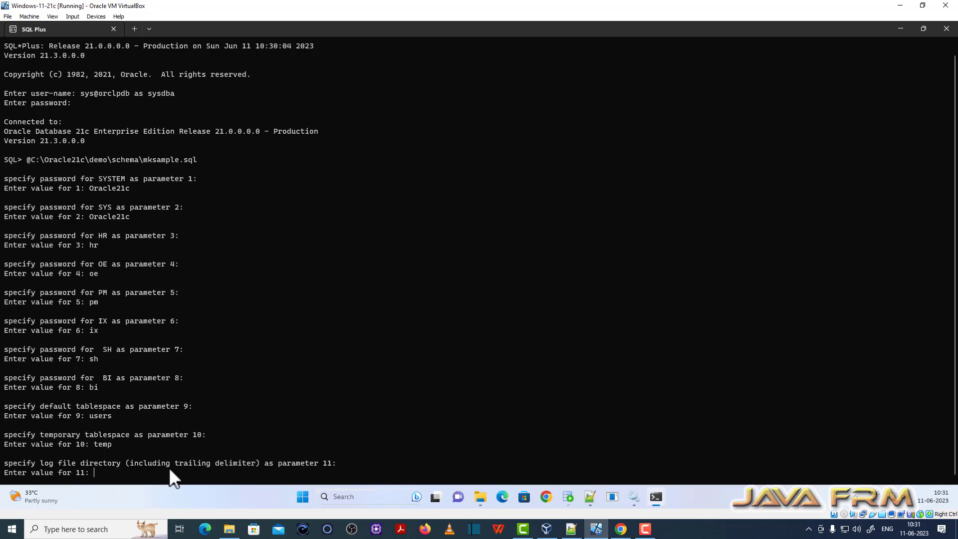
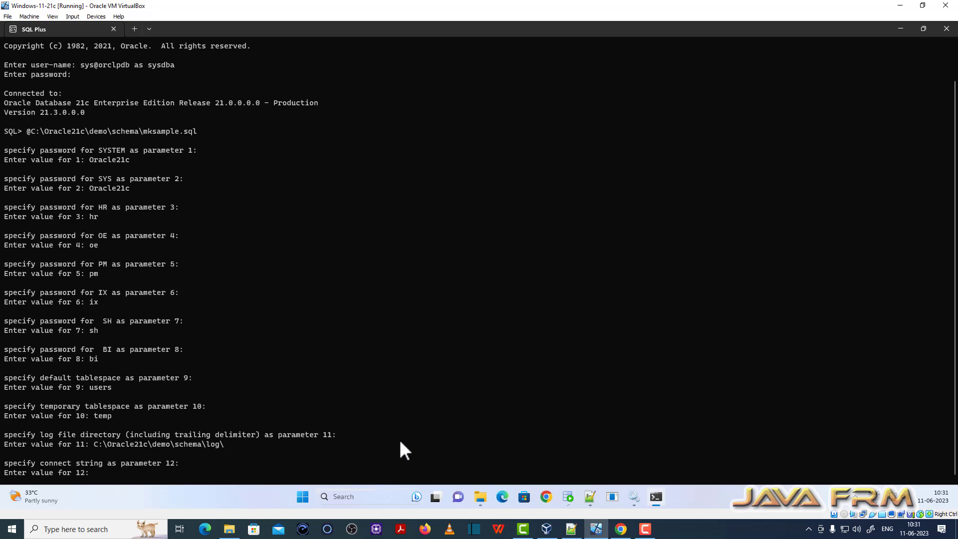
key(Return)
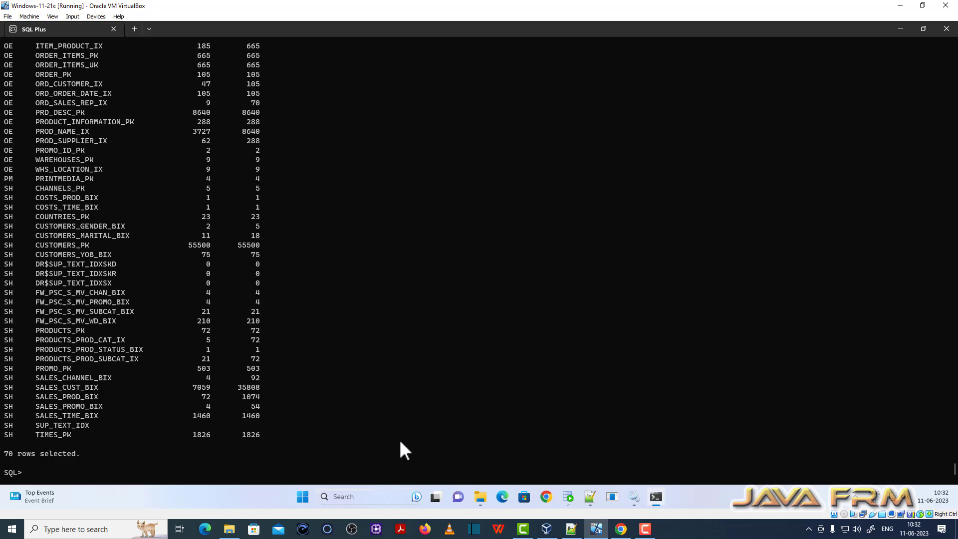
scroll(114, 354, up, 5)
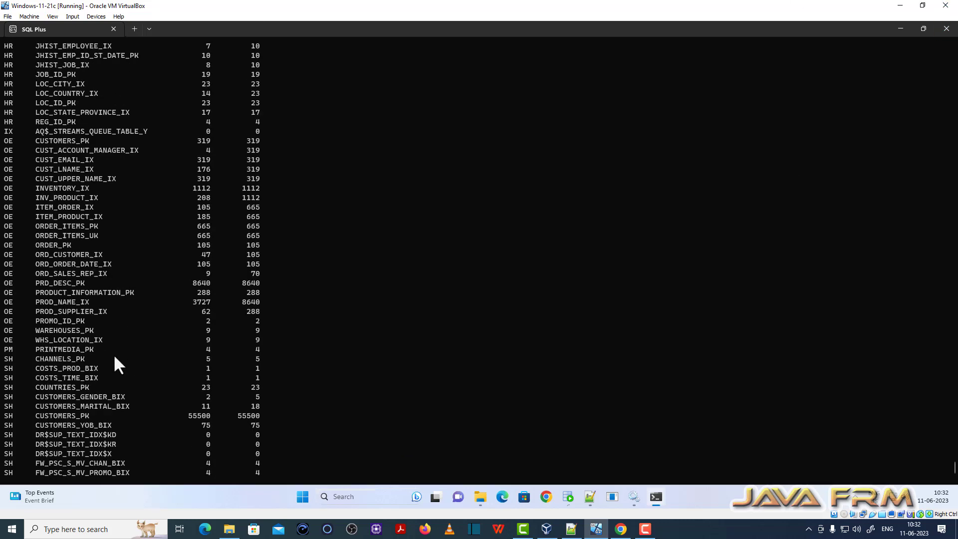
scroll(116, 364, up, 10)
scroll(114, 358, up, 10)
scroll(115, 358, up, 10)
scroll(115, 358, up, 10)
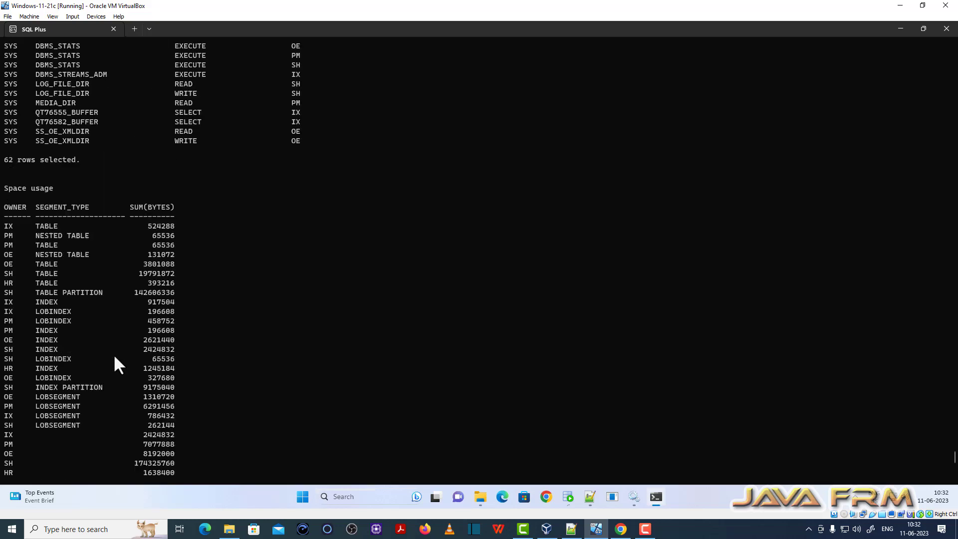
scroll(115, 359, up, 9)
scroll(115, 357, up, 10)
scroll(114, 358, up, 10)
scroll(114, 358, up, 10)
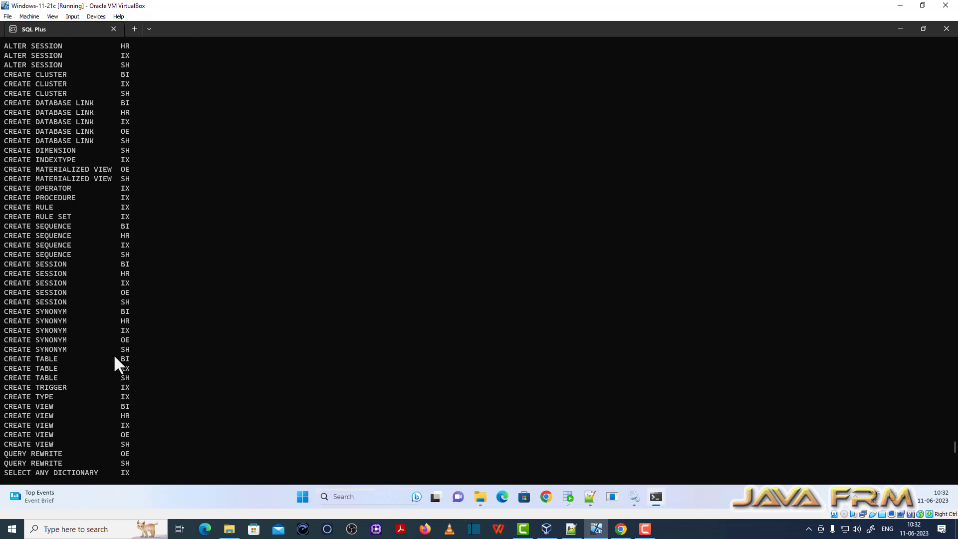
scroll(114, 358, up, 10)
scroll(115, 357, up, 10)
scroll(114, 357, up, 10)
scroll(114, 357, up, 10)
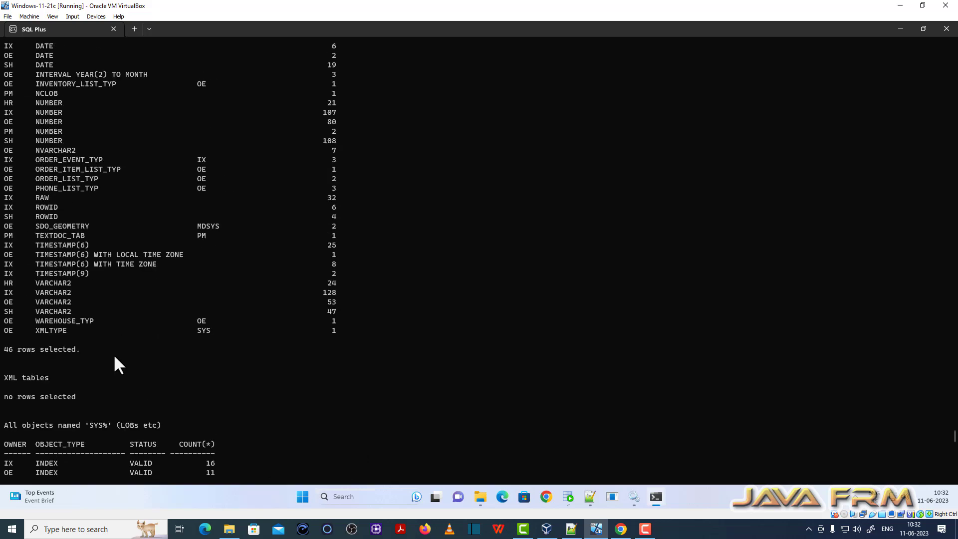
scroll(115, 357, up, 10)
scroll(114, 357, up, 10)
scroll(114, 358, up, 10)
scroll(114, 357, up, 10)
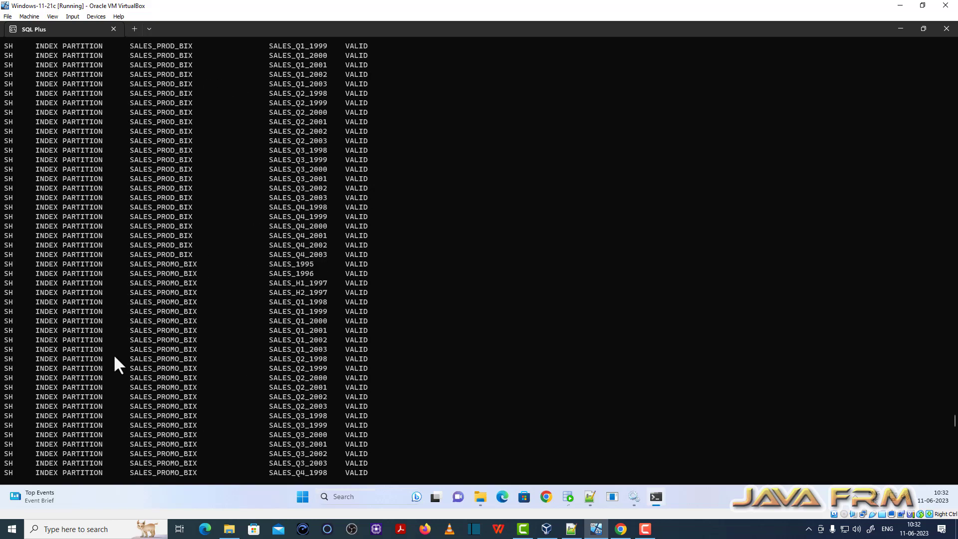
scroll(114, 357, up, 10)
scroll(115, 365, up, 10)
scroll(114, 364, up, 10)
scroll(114, 364, up, 10)
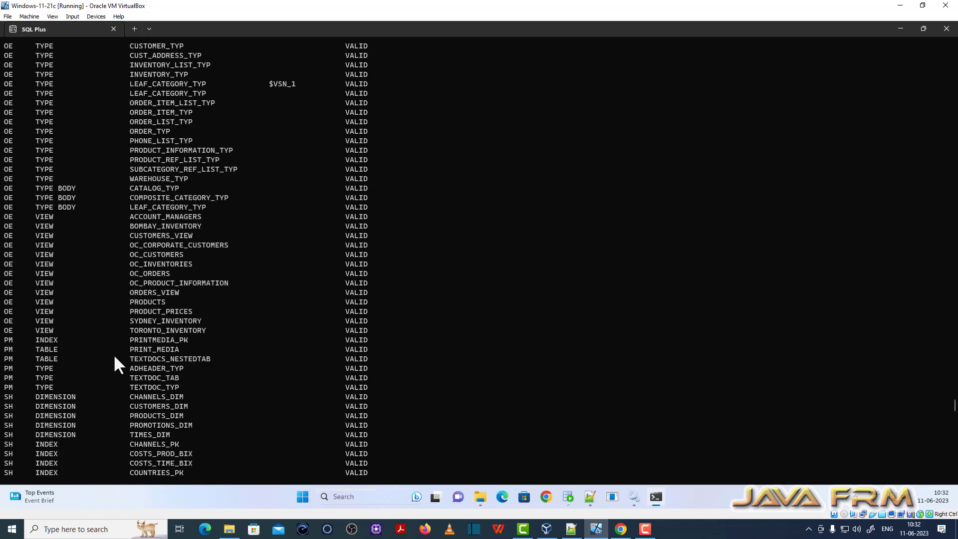
scroll(115, 364, up, 10)
scroll(115, 357, up, 10)
scroll(114, 357, up, 10)
scroll(115, 357, up, 10)
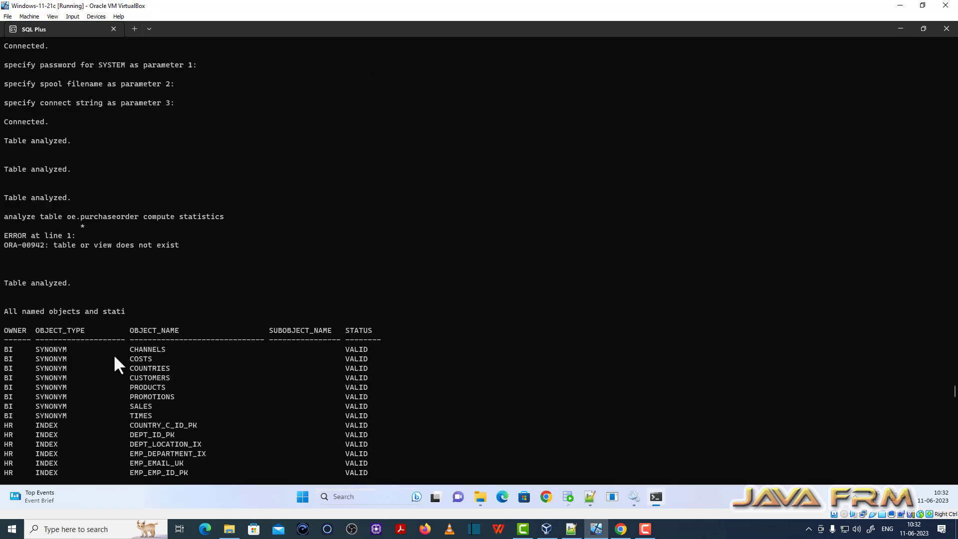
scroll(115, 364, up, 7)
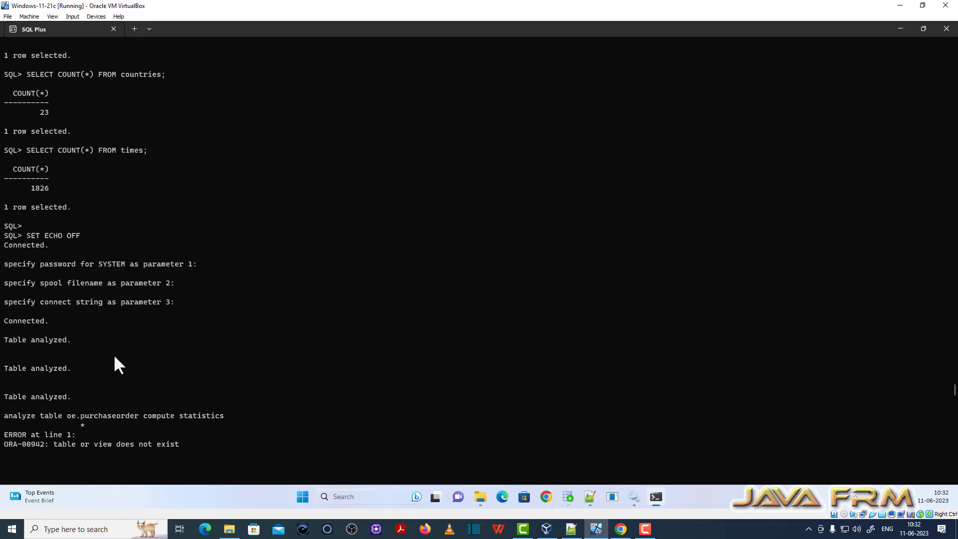
scroll(114, 365, up, 2)
scroll(114, 364, up, 10)
scroll(115, 365, up, 10)
scroll(115, 358, up, 5)
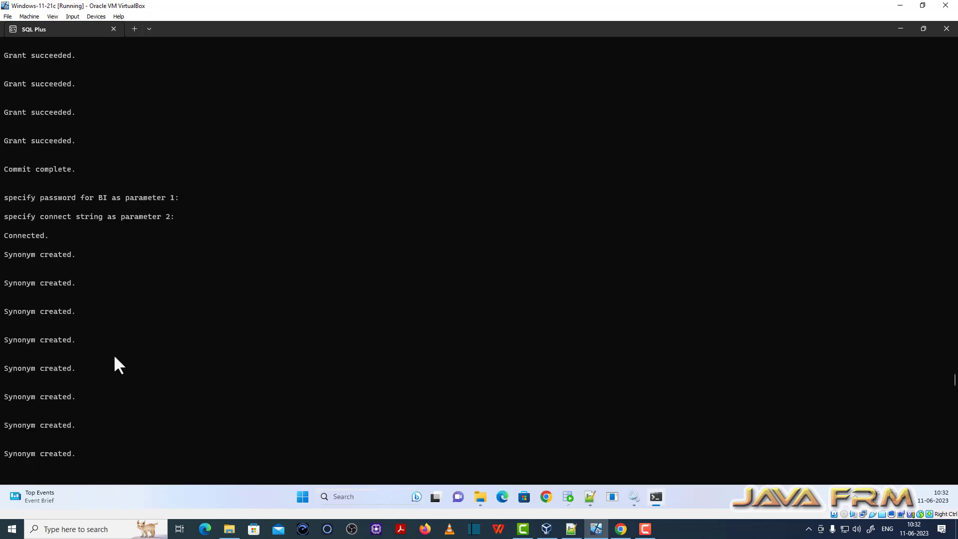
scroll(113, 355, down, 8)
scroll(116, 356, down, 10)
scroll(120, 358, down, 10)
scroll(120, 357, down, 7)
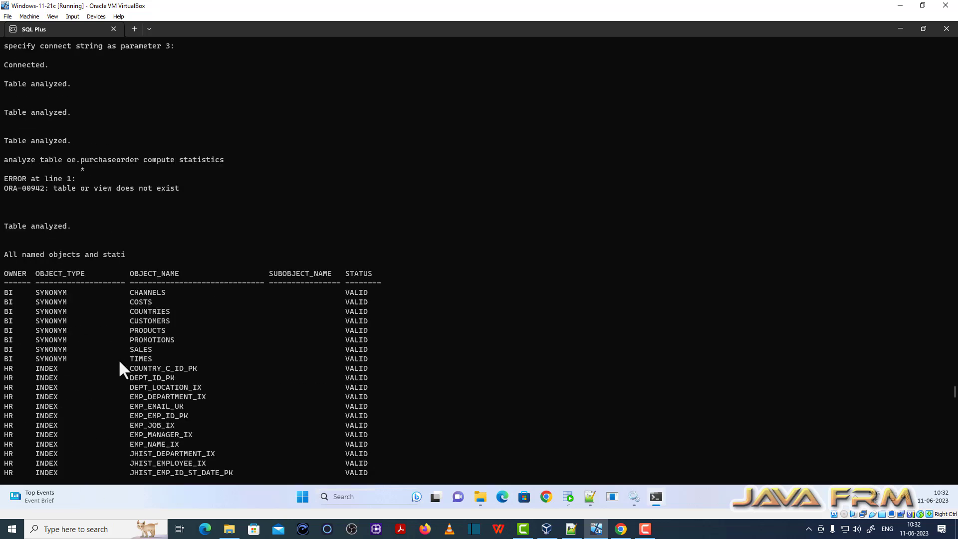
scroll(202, 326, down, 3)
scroll(201, 325, down, 2)
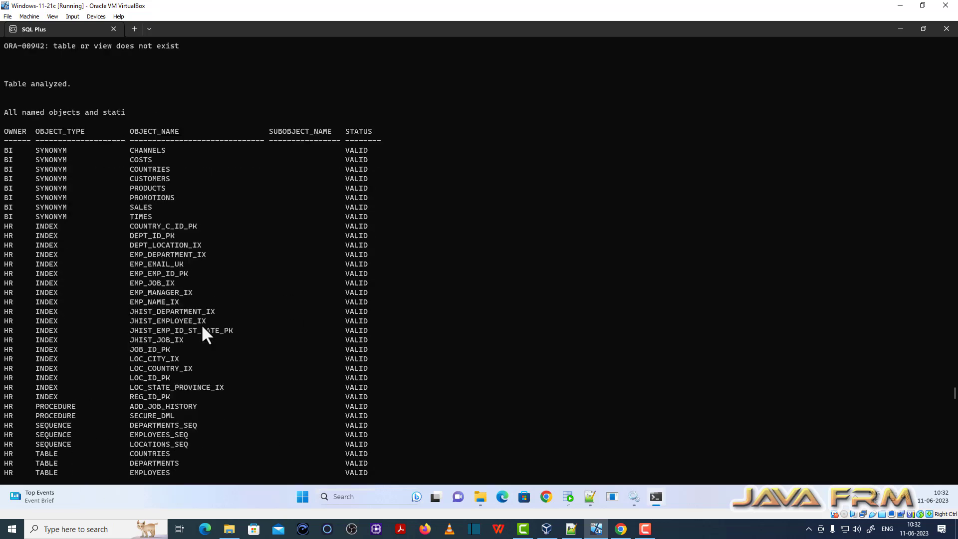
scroll(201, 330, down, 6)
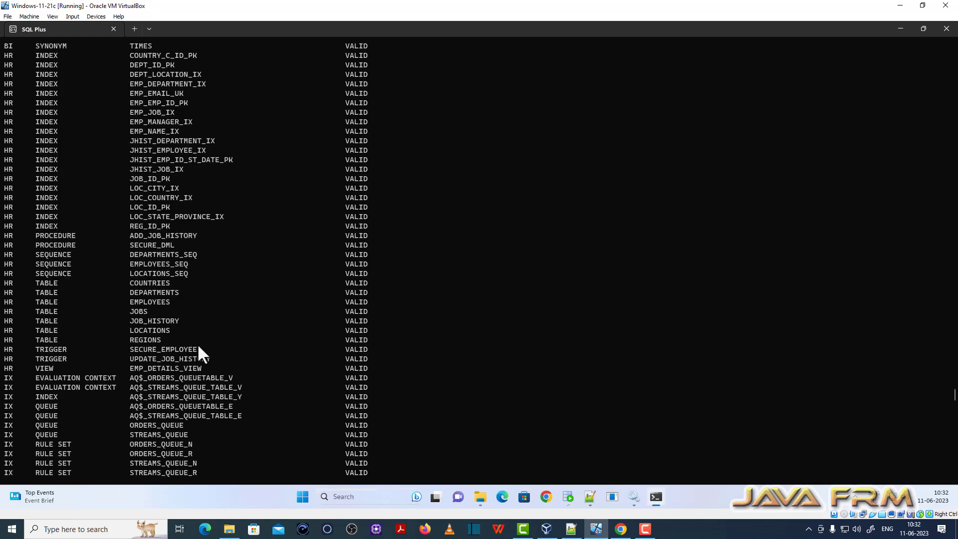
scroll(199, 353, down, 11)
scroll(208, 349, down, 12)
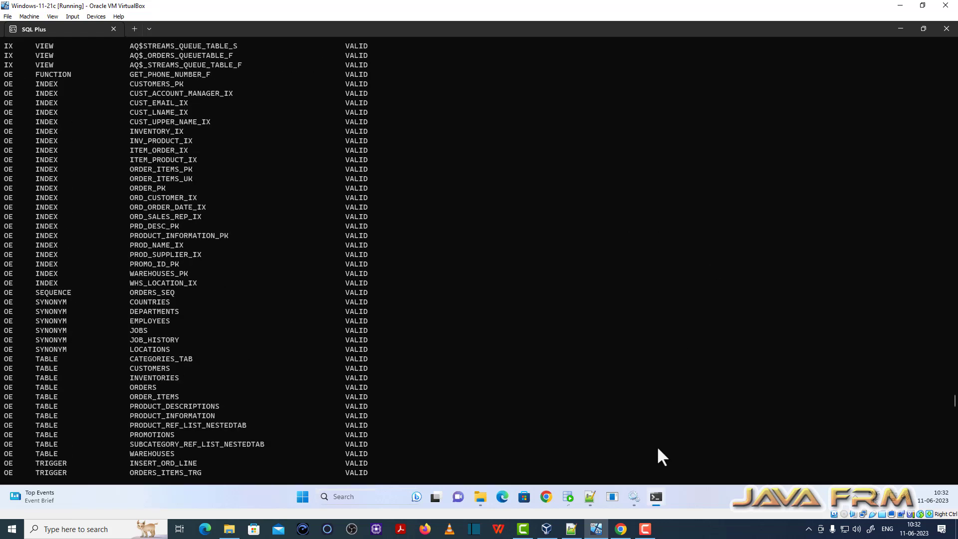
Step: Log in to the hr_AT_orclPDB connection in SQL Developer, then collapse it
click(568, 498)
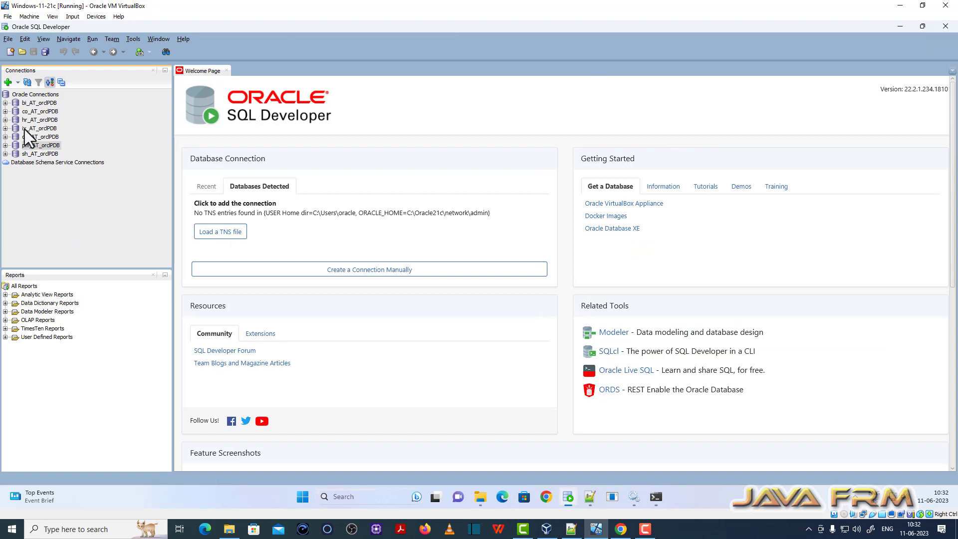
click(5, 121)
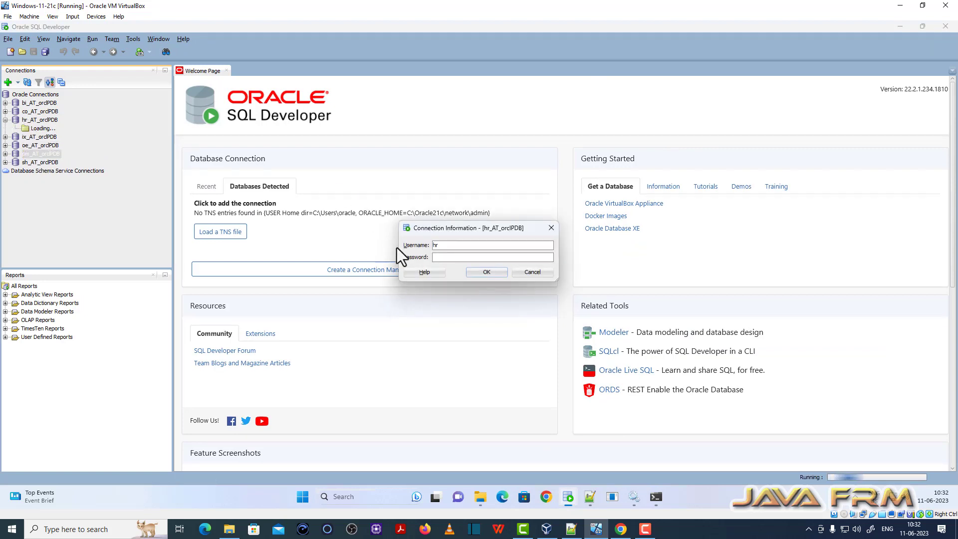
text(h)
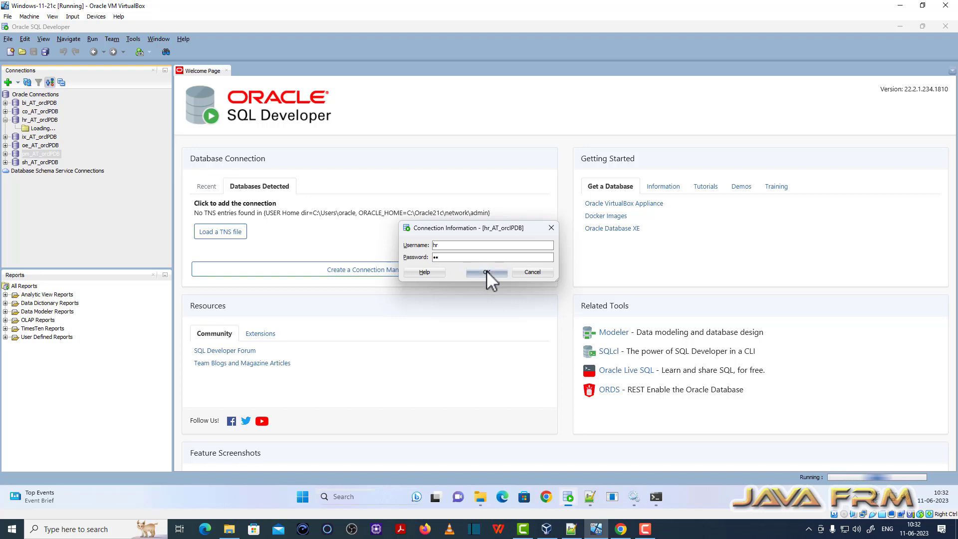
click(486, 271)
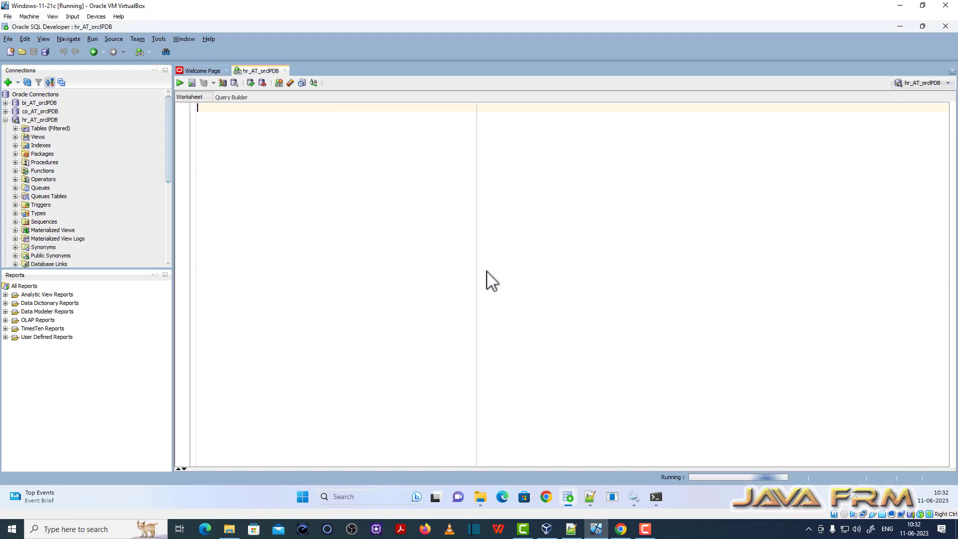
click(5, 120)
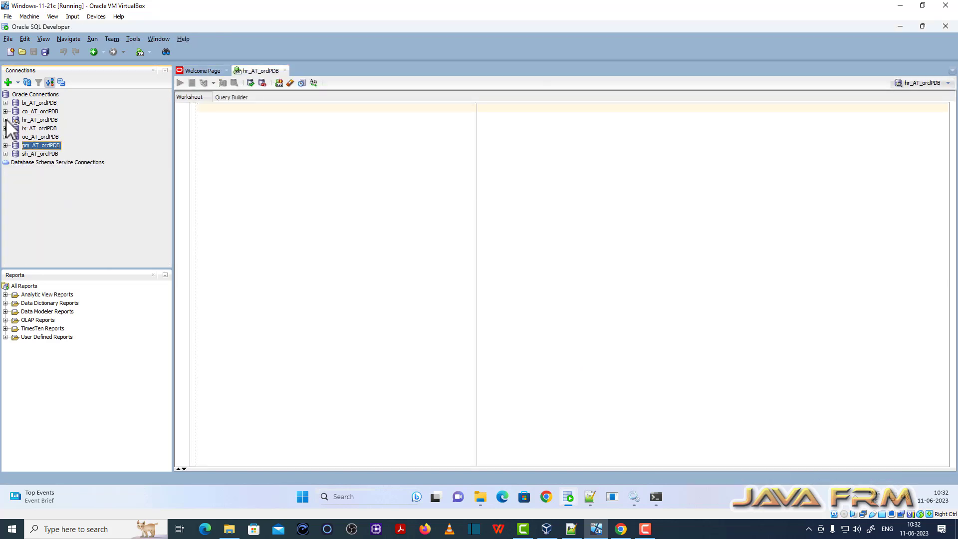
Step: Log in to sh_AT_orclPDB, list its tables, then close the SH and HR worksheets
click(5, 153)
click(459, 257)
text(sh)
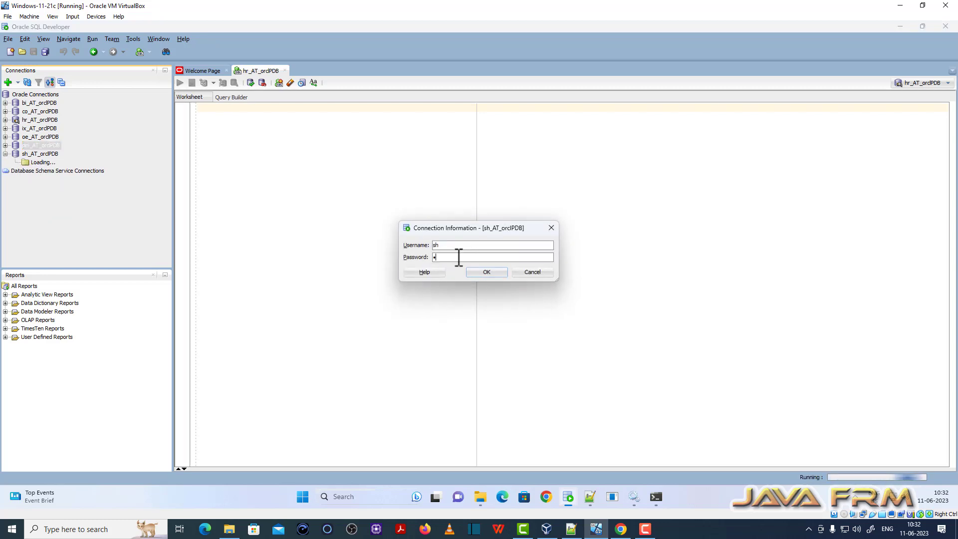
click(493, 273)
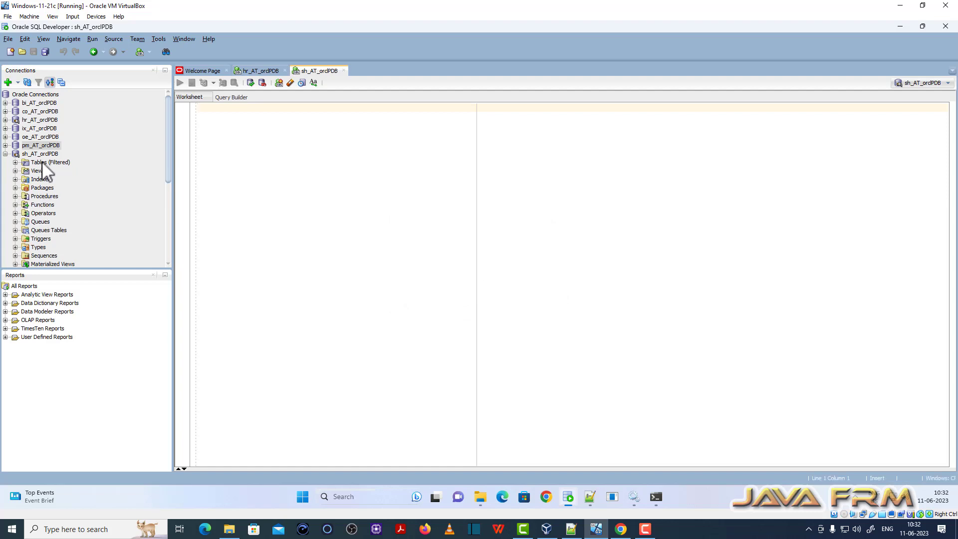
click(15, 163)
scroll(81, 240, down, 3)
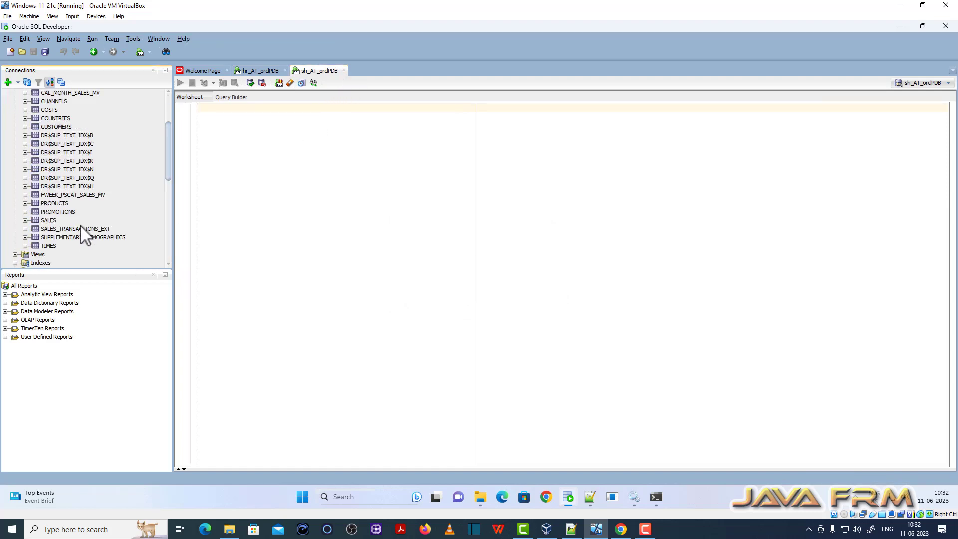
scroll(81, 239, up, 2)
click(343, 71)
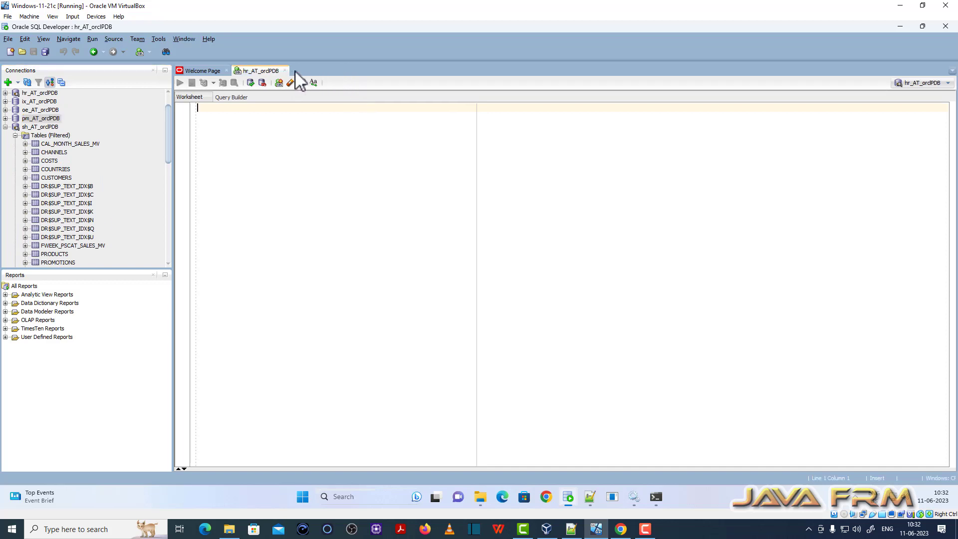
click(283, 71)
Step: Collapse the SH connection trees, then disconnect sh_AT_orclPDB and hr_AT_orclPDB
click(5, 127)
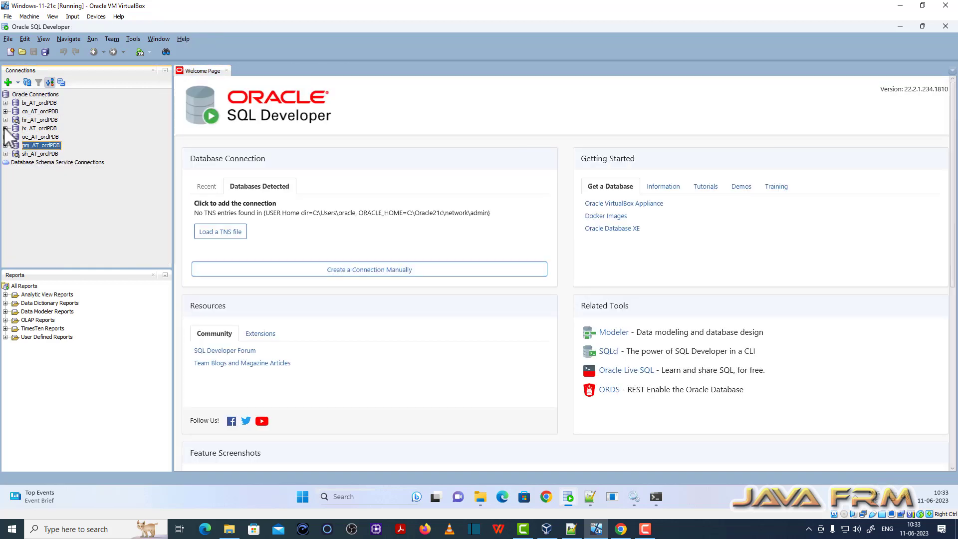
click(42, 145)
right_click(44, 152)
click(74, 171)
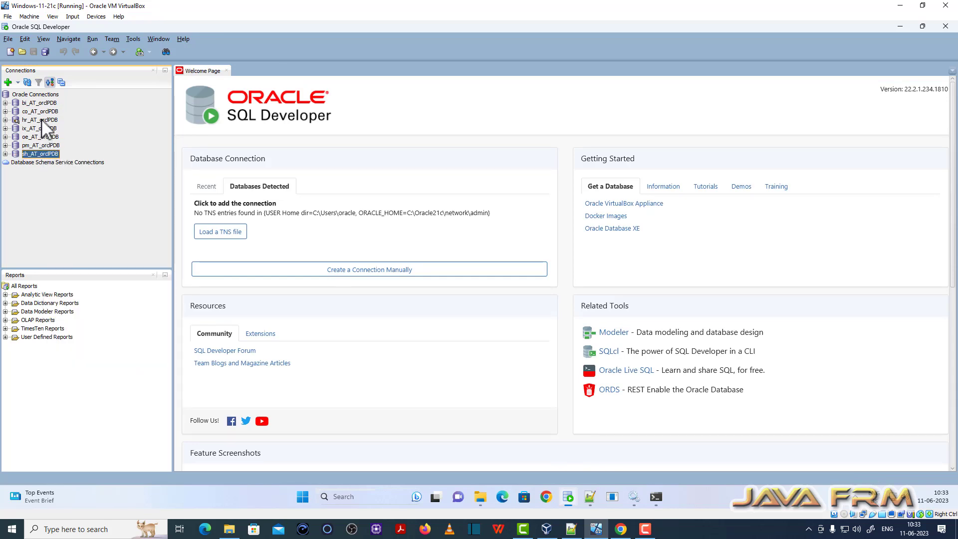
right_click(43, 121)
click(83, 133)
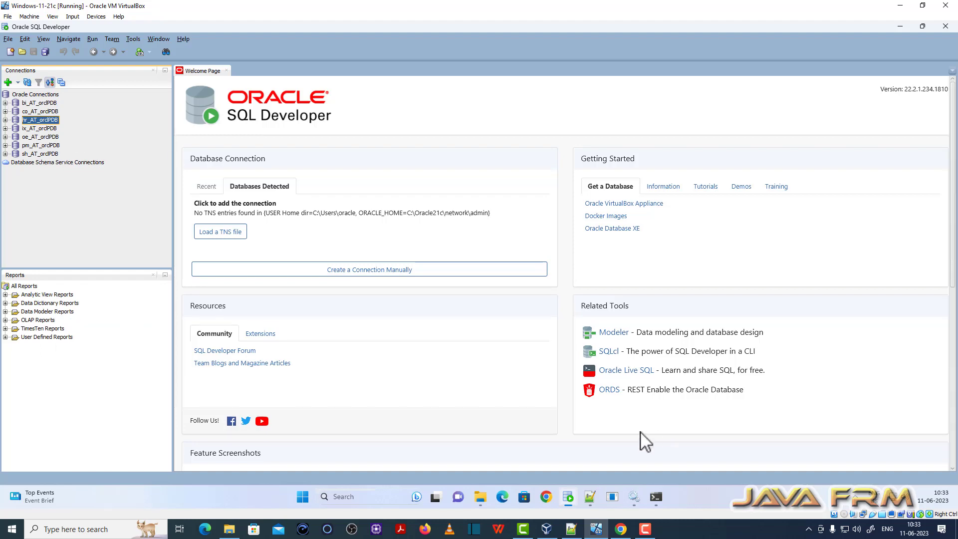
Step: Back in the running SQL*Plus session, run SHOW USER to confirm it is SYSTEM
click(654, 498)
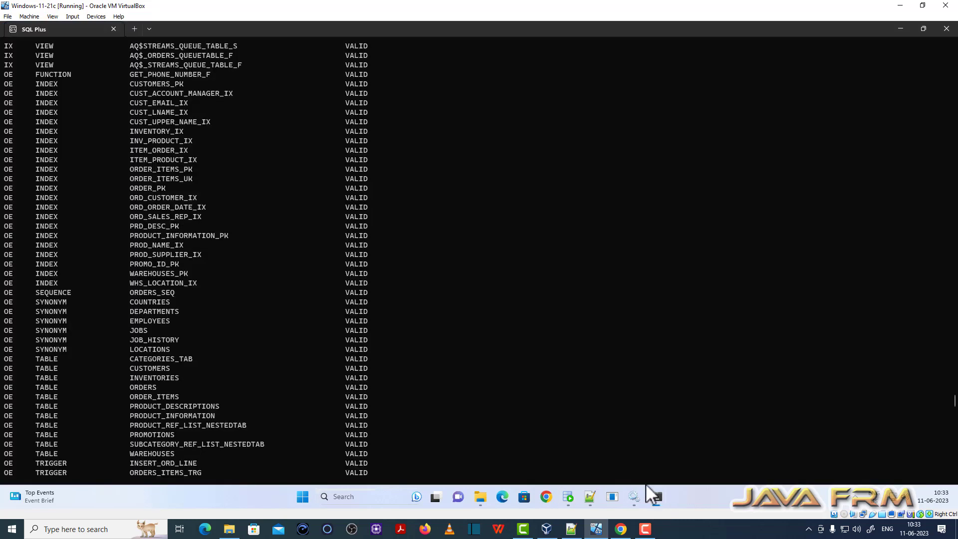
scroll(143, 120, down, 3)
scroll(160, 161, down, 10)
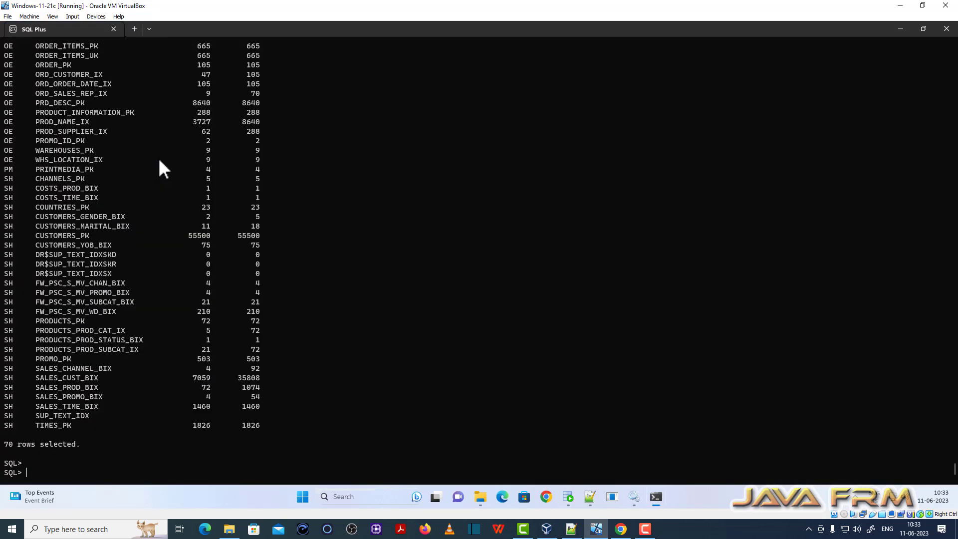
scroll(159, 161, down, 1)
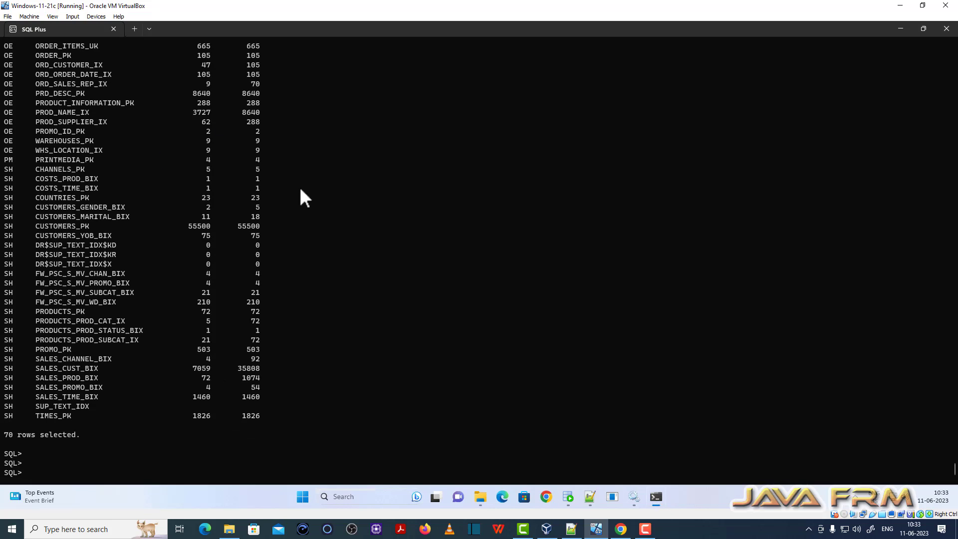
text(show)
text( user;)
key(Return)
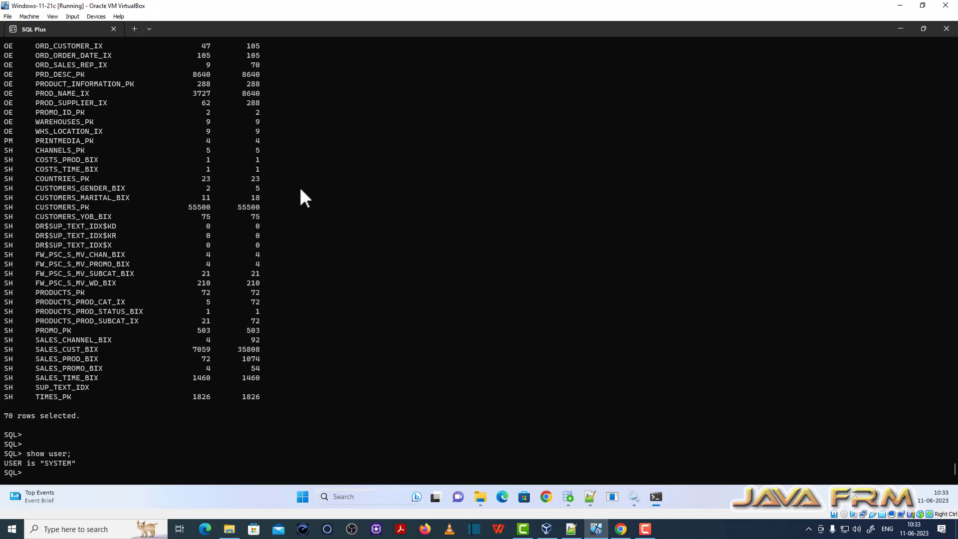
click(946, 30)
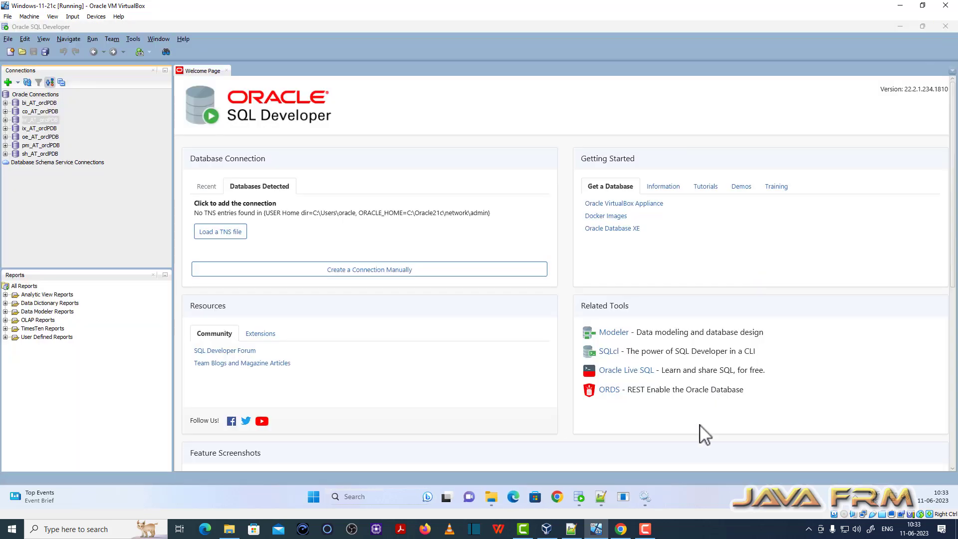
click(627, 499)
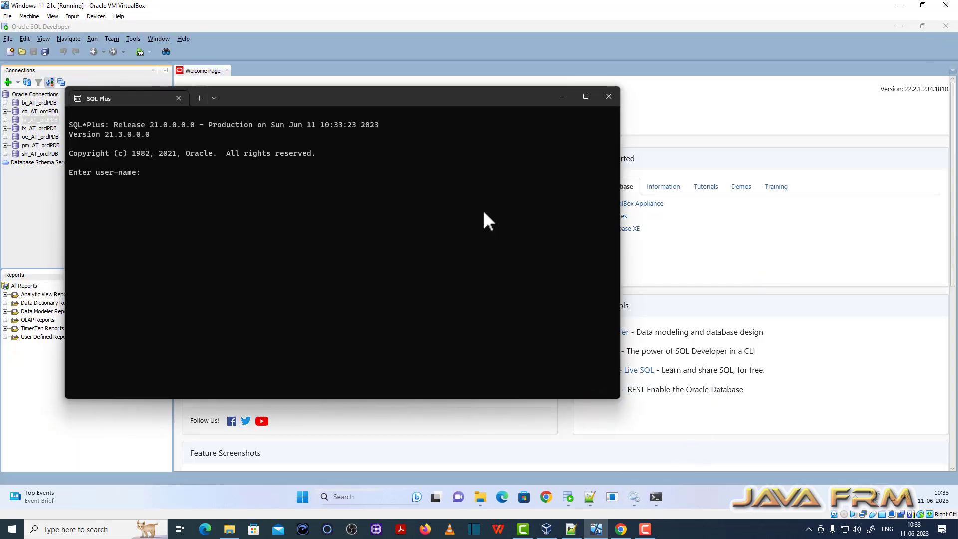
text(hr/hr)
text(@orclpdb)
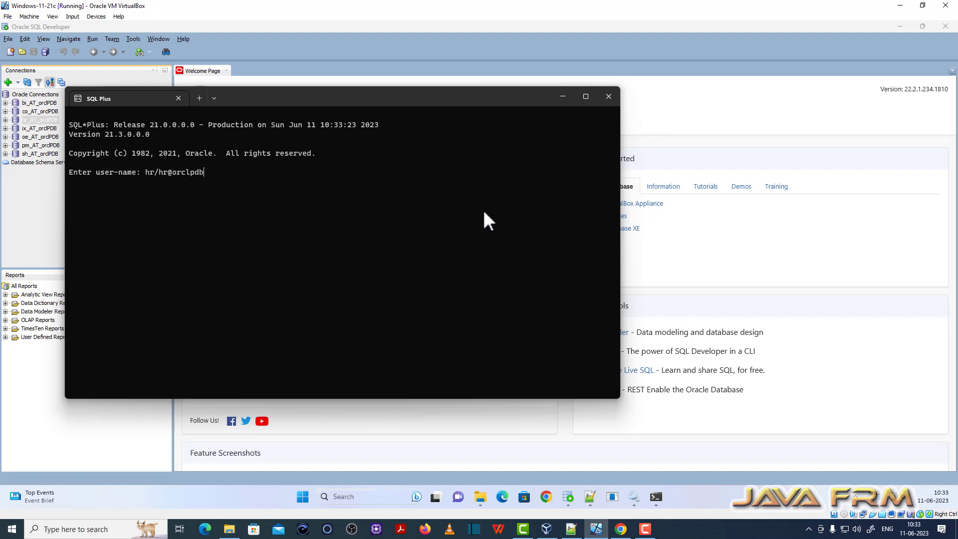
key(Return)
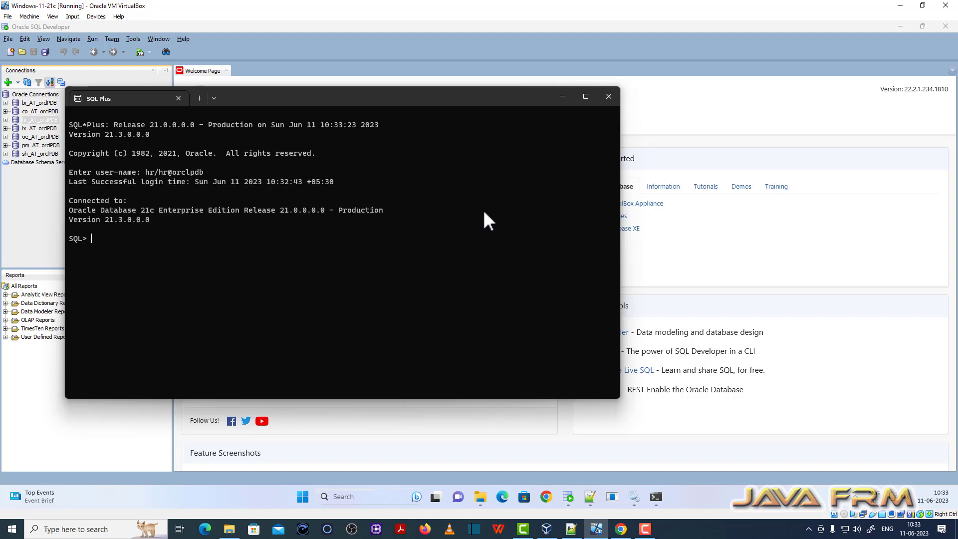
text(connect )
text(sh/sh)
text(@orc)
text(ldp)
key(Return)
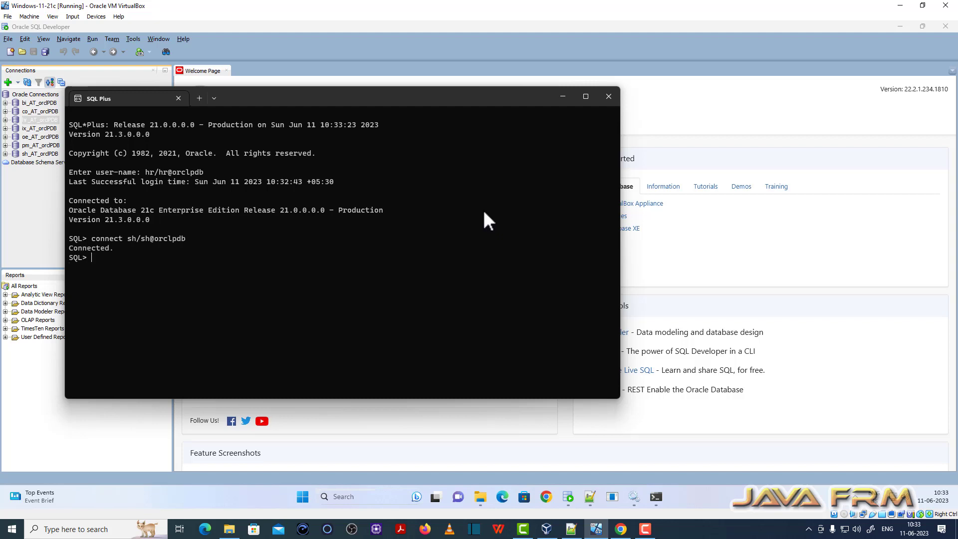
text(connect )
text(oe/oe)
text(@orclpdb)
key(Return)
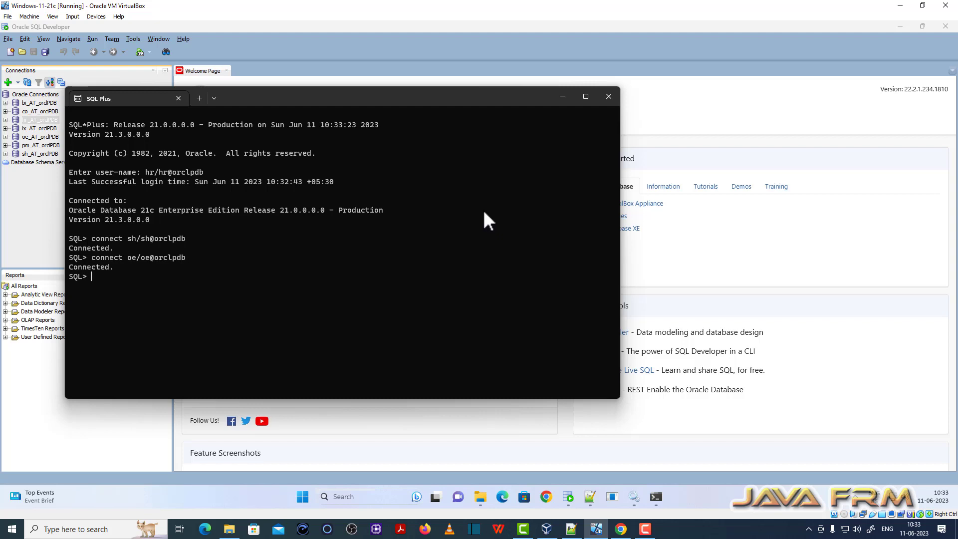
text(conn)
text(ect p)
text(m/pm@)
text(orcl)
text(pdb)
key(Return)
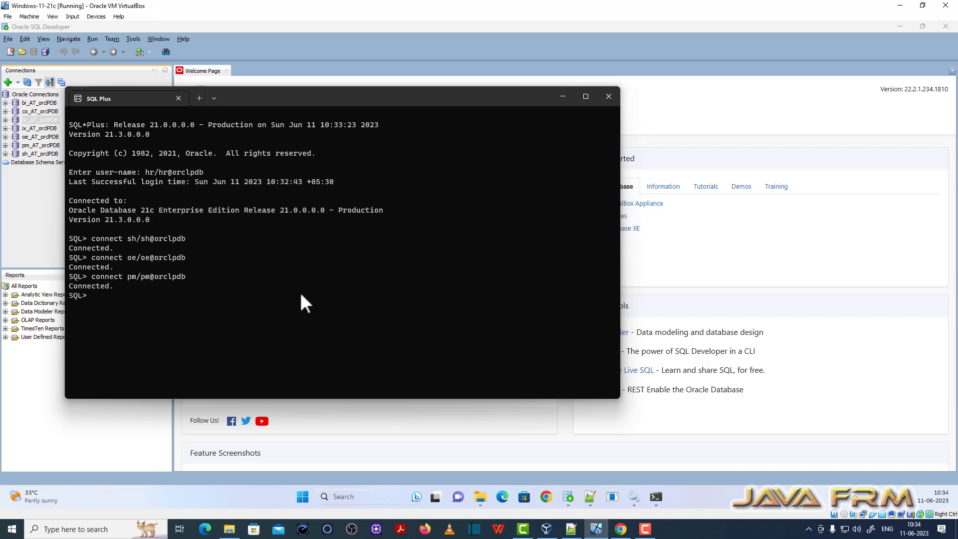
Step: Close the SQL*Plus console to show SQL Developer's Welcome Page and connections
click(609, 97)
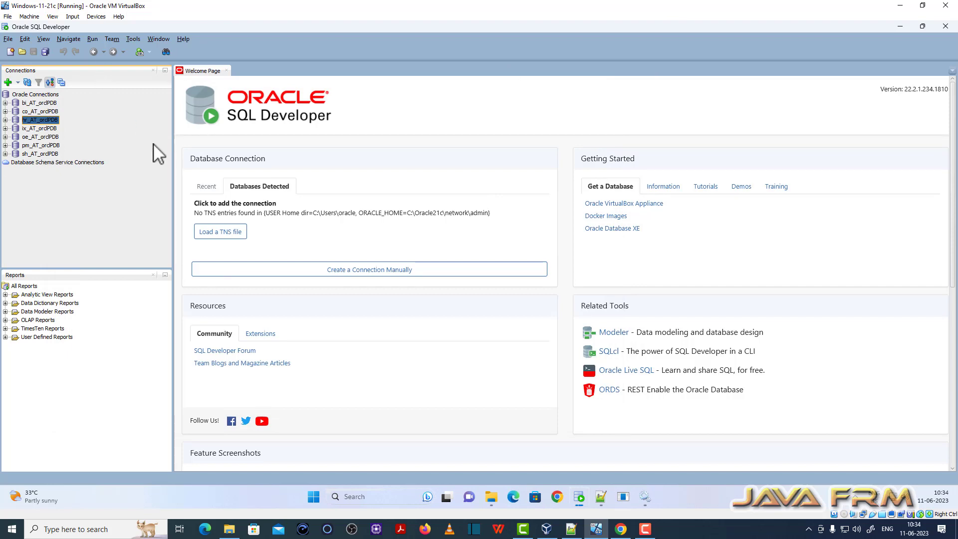
click(645, 529)
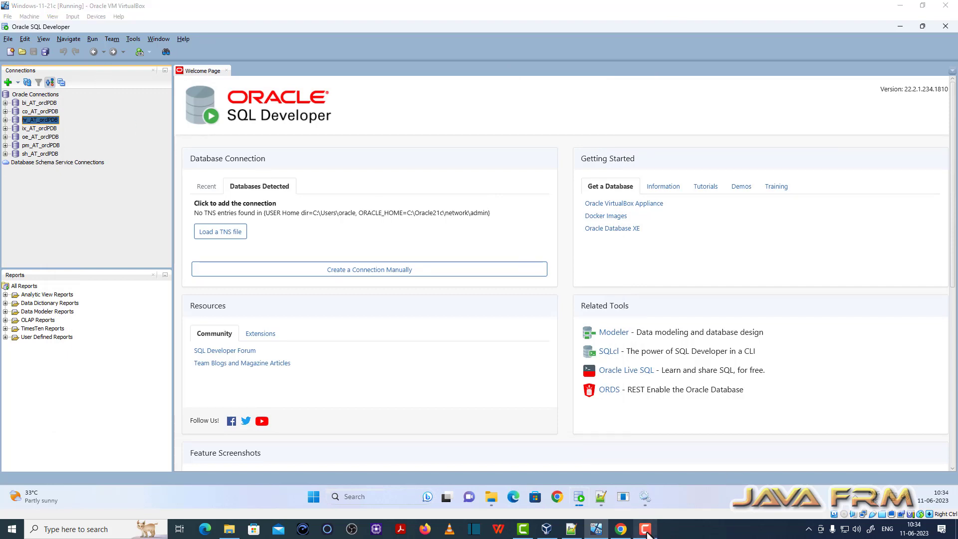